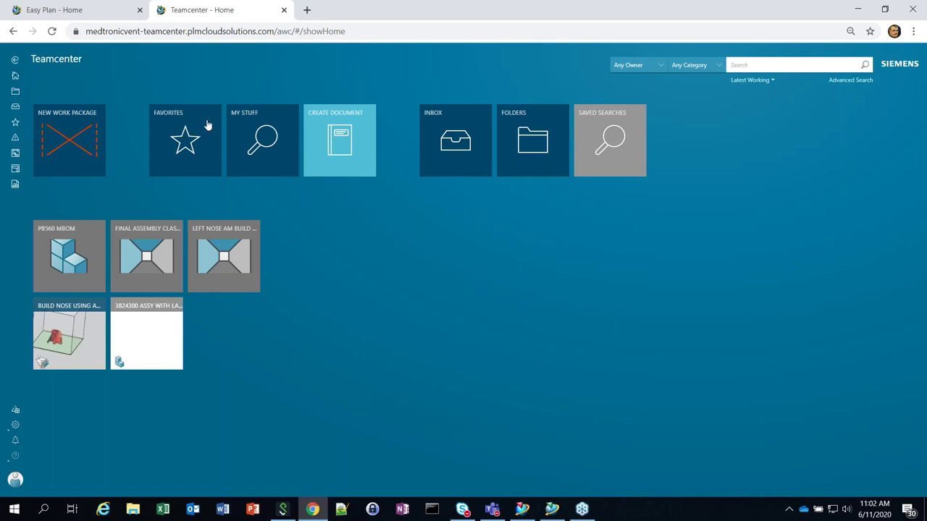
Open the 4096600 _PB560_ 2017_sldasm.prt item revision from Favorites and scroll its page
click(207, 126)
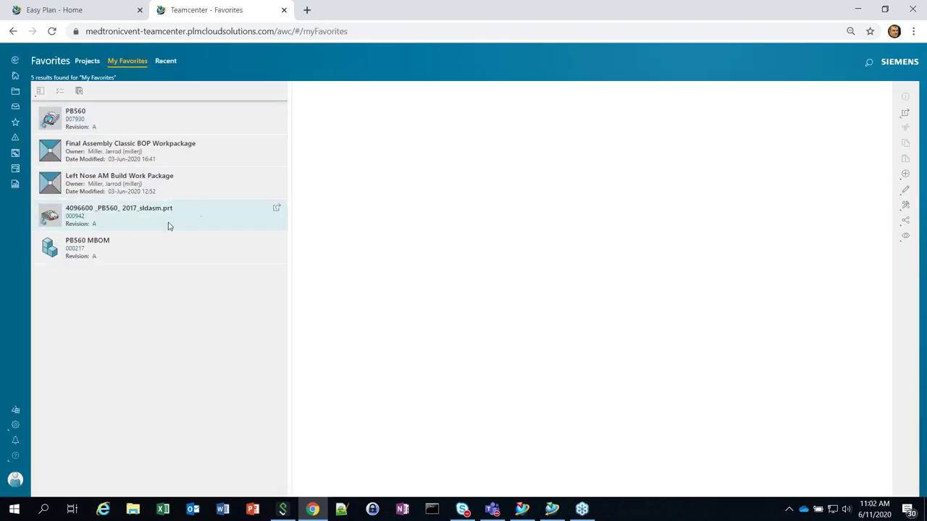
click(277, 209)
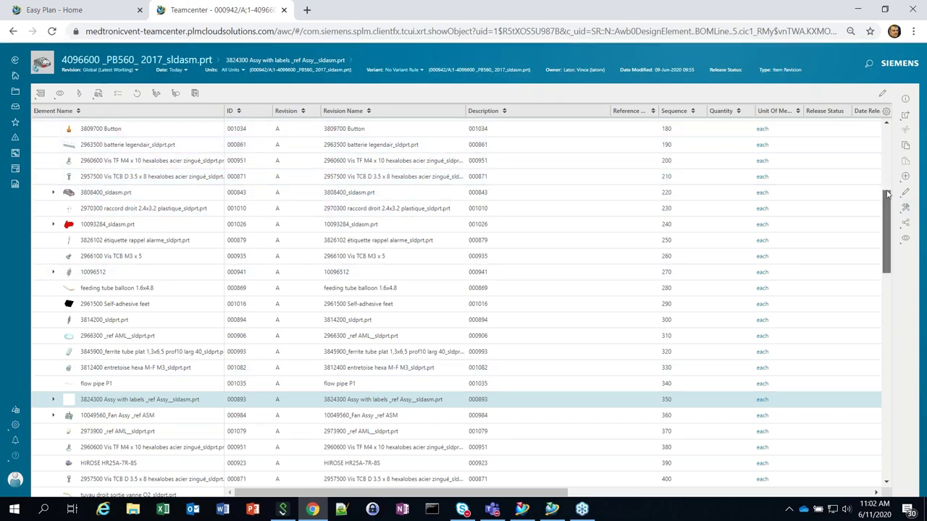
scroll(885, 206, up, 5)
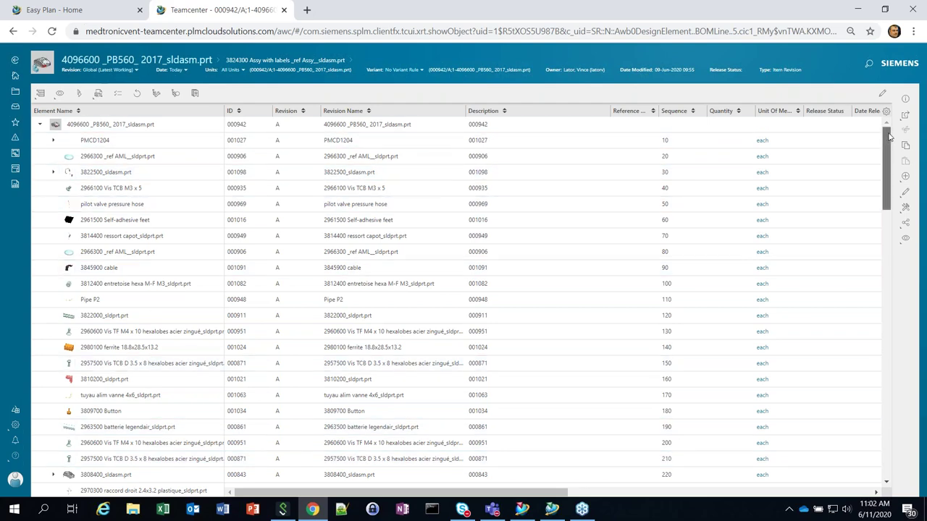
drag(889, 137, 895, 239)
scroll(255, 196, up, 6)
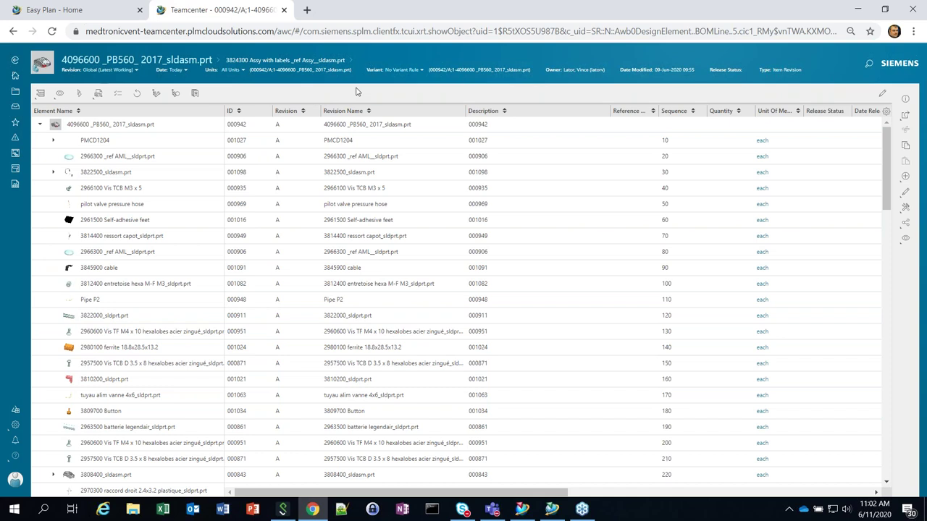
Back on Home, open the 4096600 assembly and PB560 MBOM together side by side
click(15, 76)
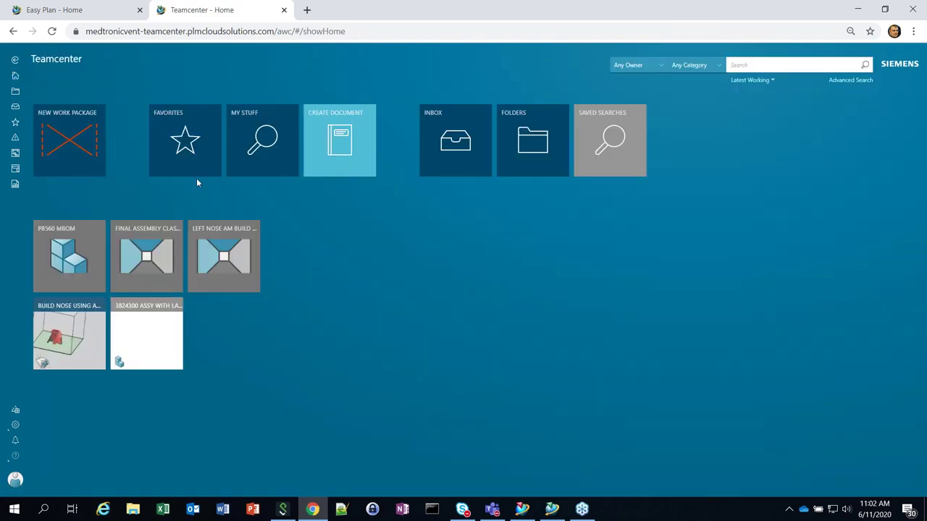
click(207, 126)
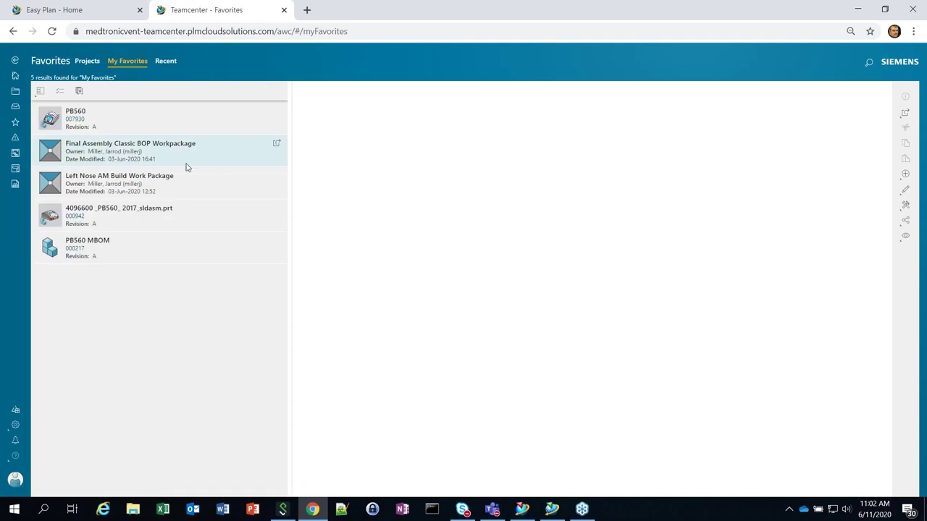
click(218, 215)
ctrl+click(225, 250)
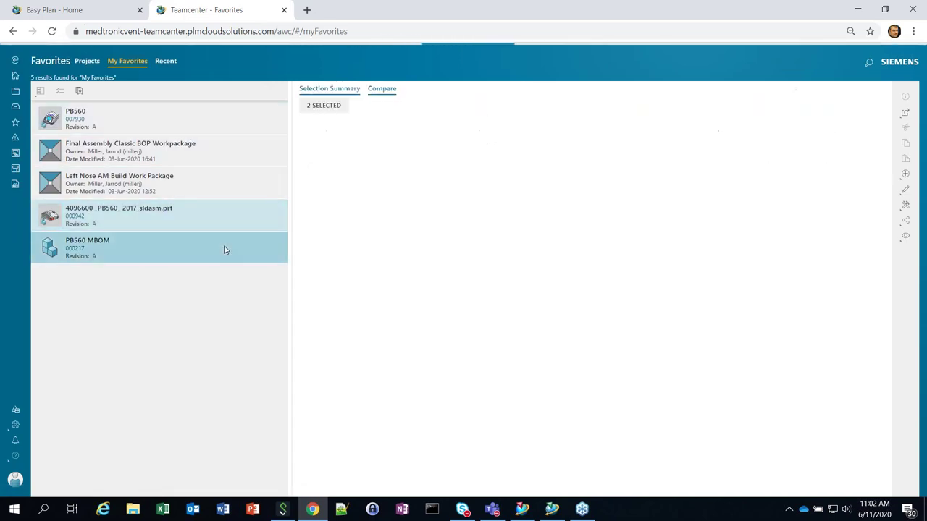
click(902, 115)
click(860, 114)
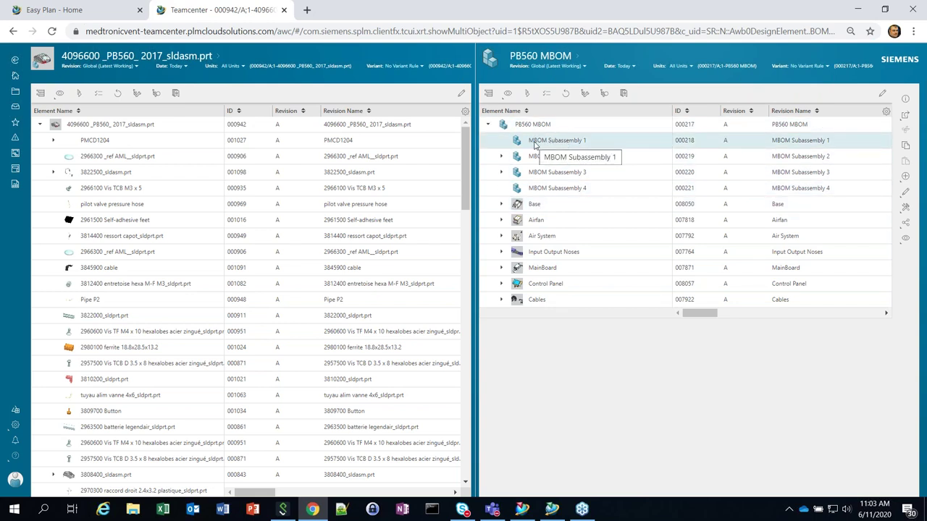
Expand MBOM Subassembly 2 to show Filtre entrée d_air, Cover Assy, Screws M4 and carte clairitec
click(501, 156)
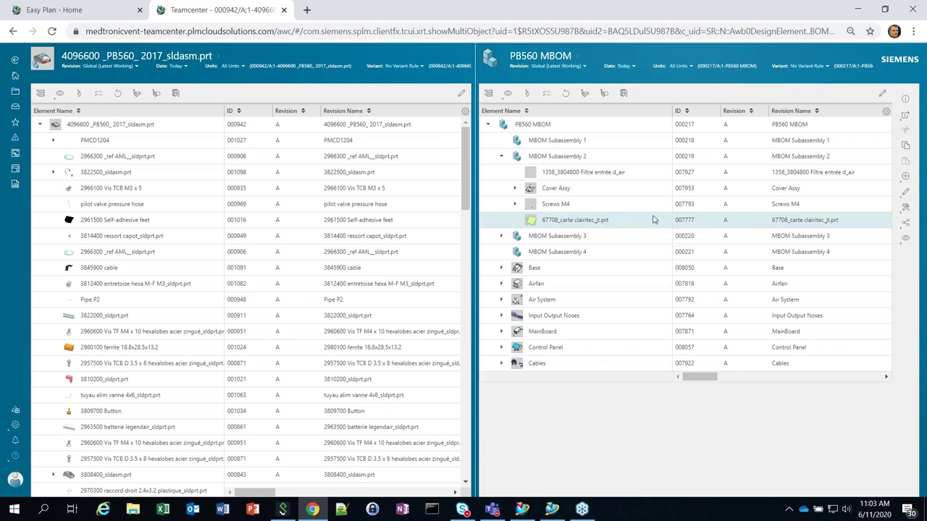
drag(471, 446, 502, 440)
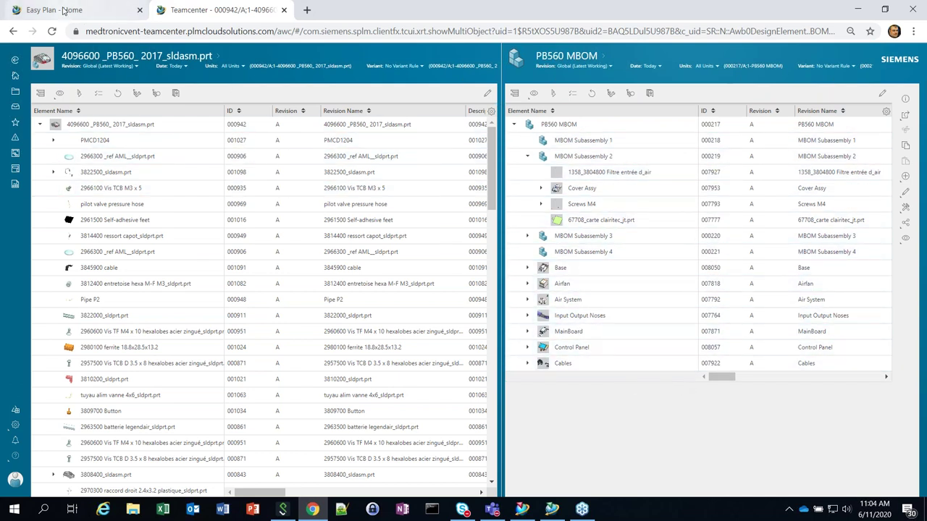
Open the Final Assembly Classic BOP Workpackage plan, pairing the PB560 MBOM with nine operations
click(64, 11)
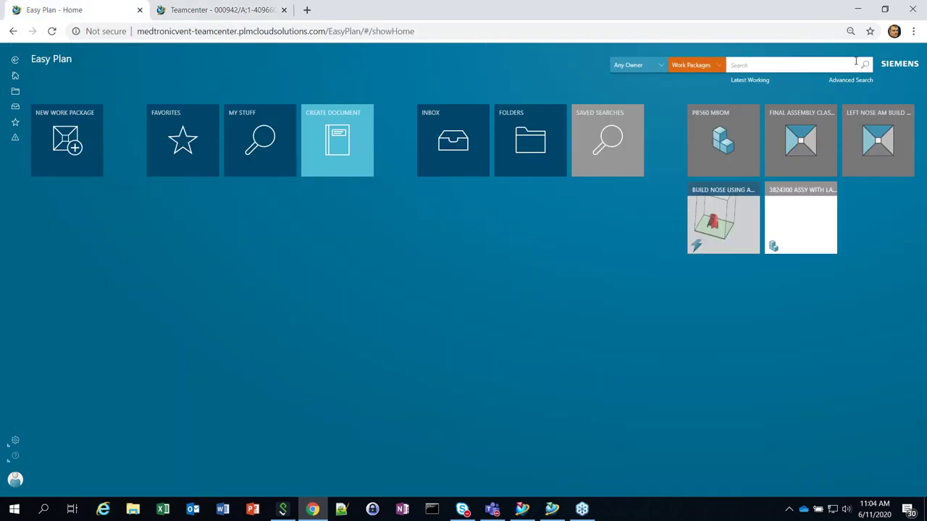
click(807, 133)
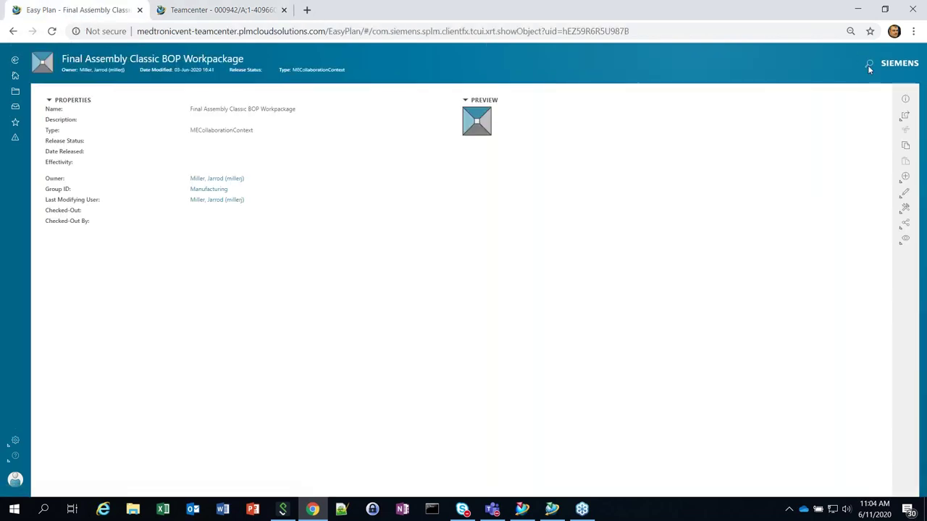
click(904, 116)
click(860, 118)
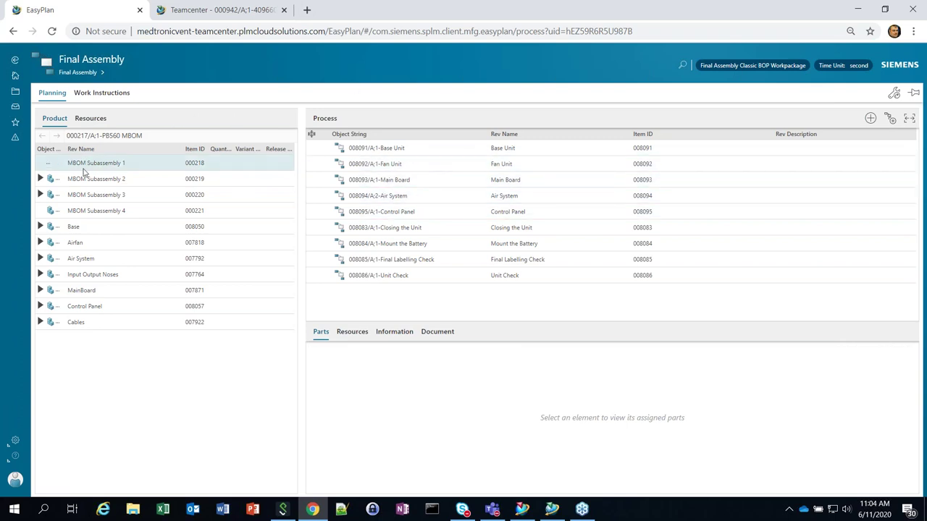
Open Air System and list the five resources of Inspiratory Conical Block Resources, including Straight Tweezers
click(481, 197)
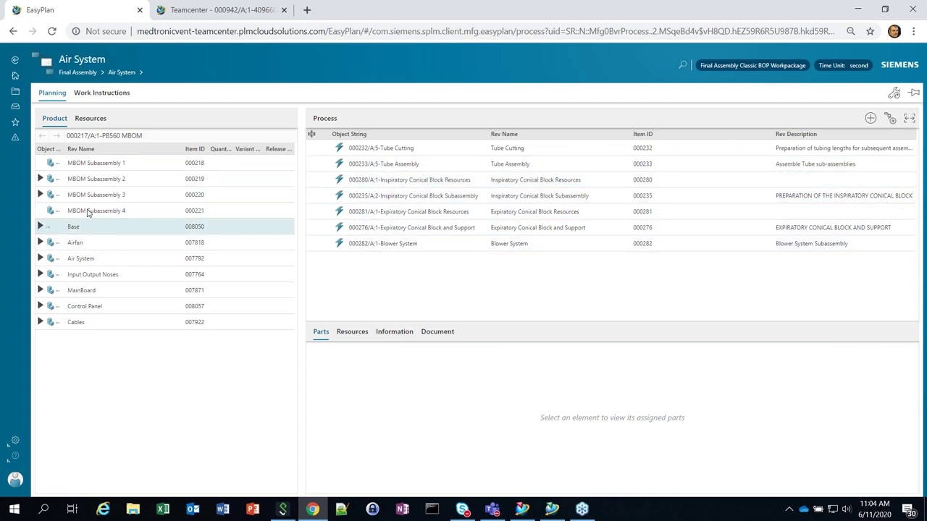
click(449, 196)
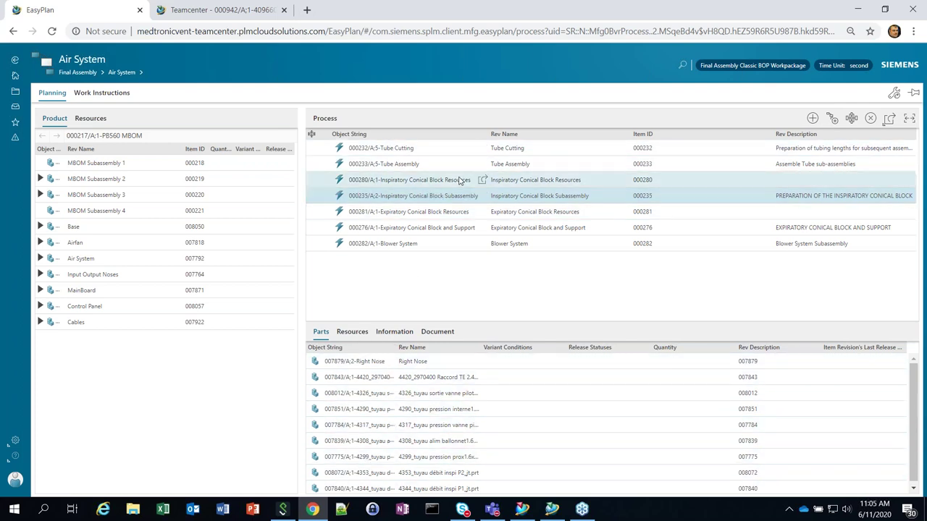
click(420, 181)
click(353, 335)
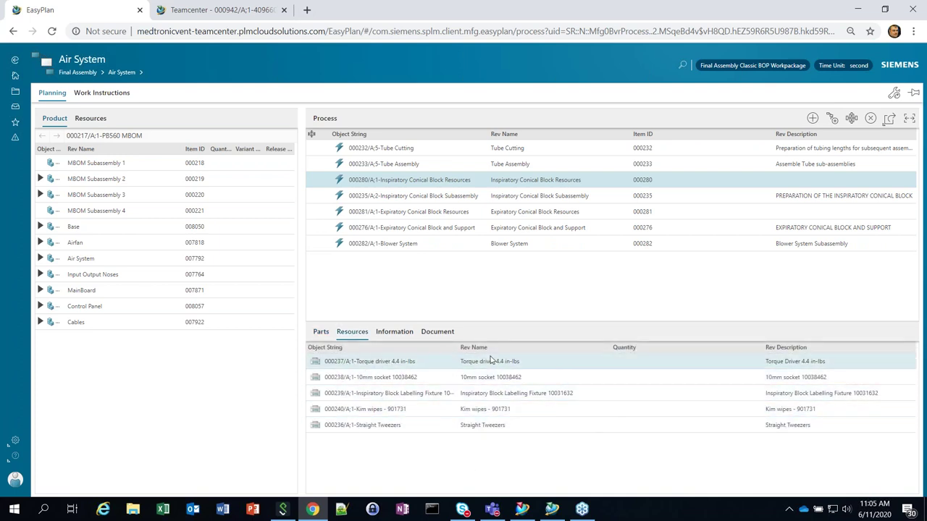
Open the Air System work instructions, expand the operations and scroll to the step 2 cleaning text
click(108, 95)
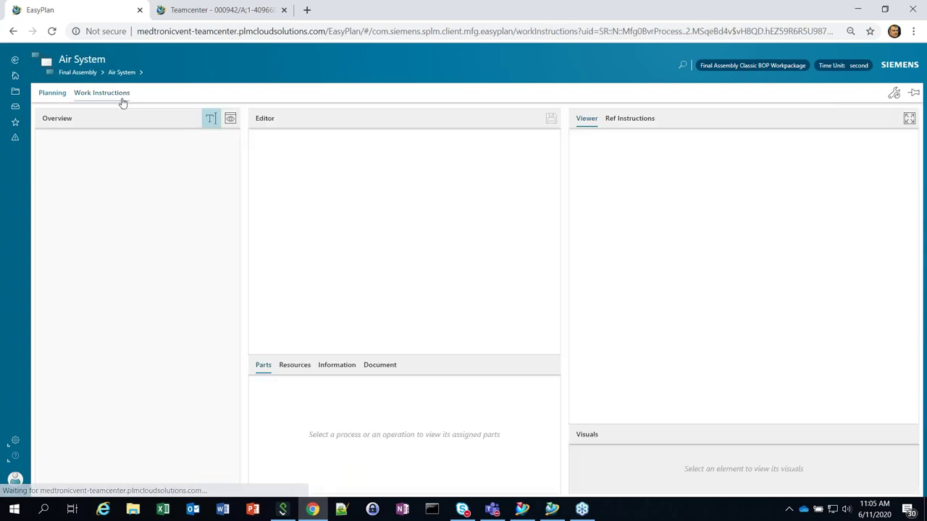
click(42, 136)
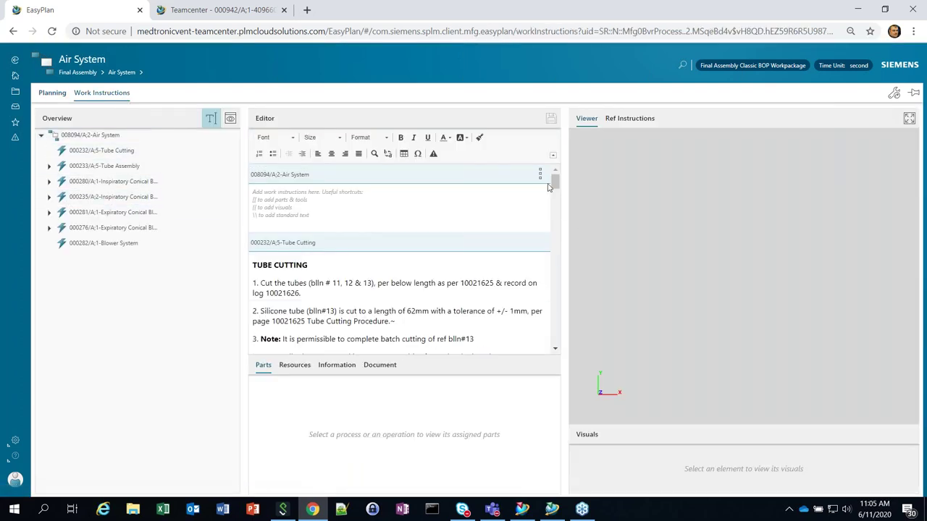
drag(555, 186, 557, 251)
drag(318, 226, 442, 226)
drag(265, 237, 342, 248)
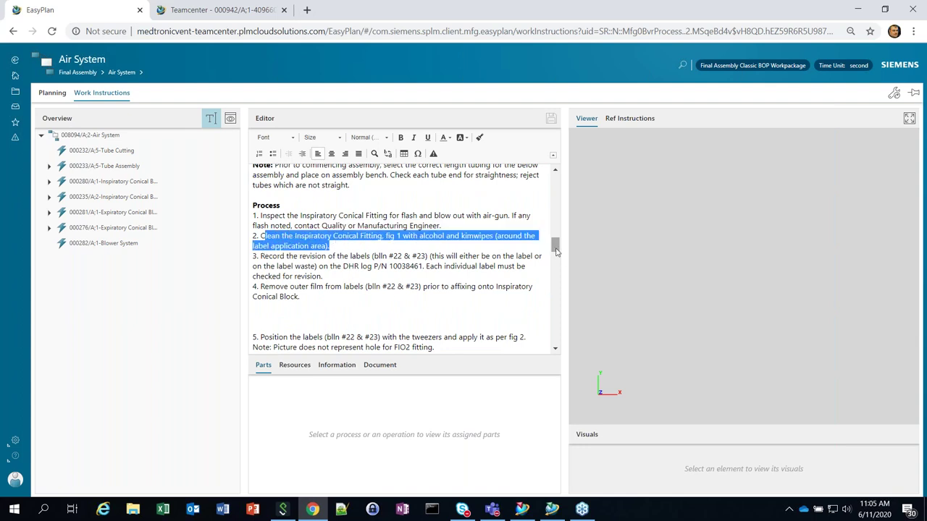
Show the process Information panel and select the Air System root to display its 3D model
click(297, 366)
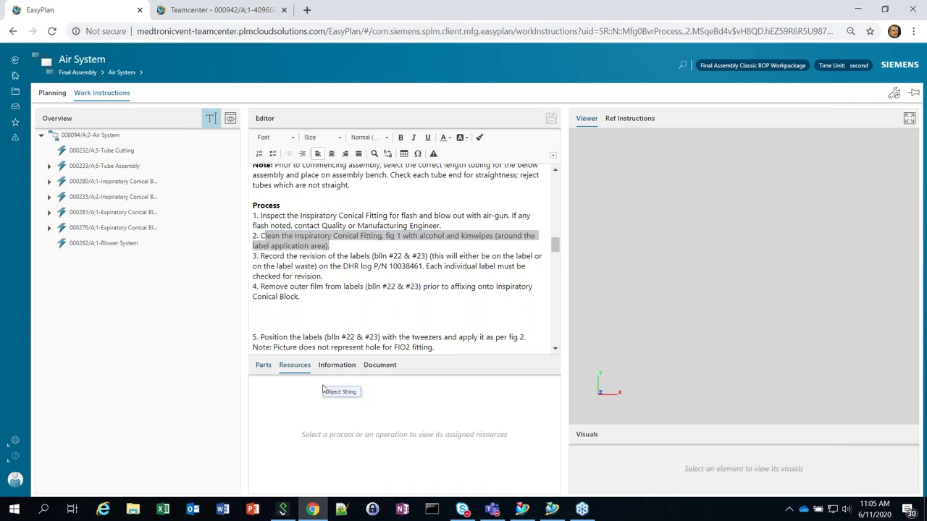
click(381, 367)
click(336, 365)
click(114, 199)
click(97, 136)
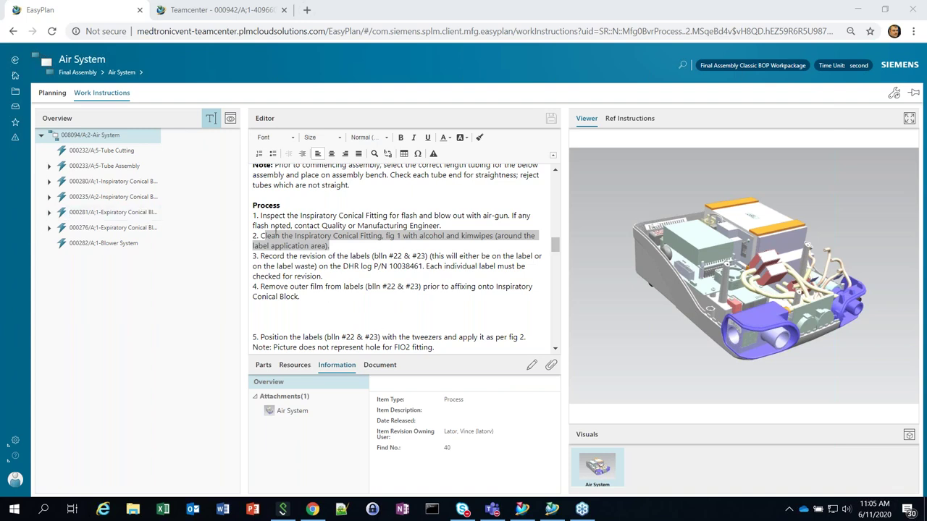
Expand Inspiratory Conical Block Subassembly and scroll to the tubing length table in millimetres
click(48, 199)
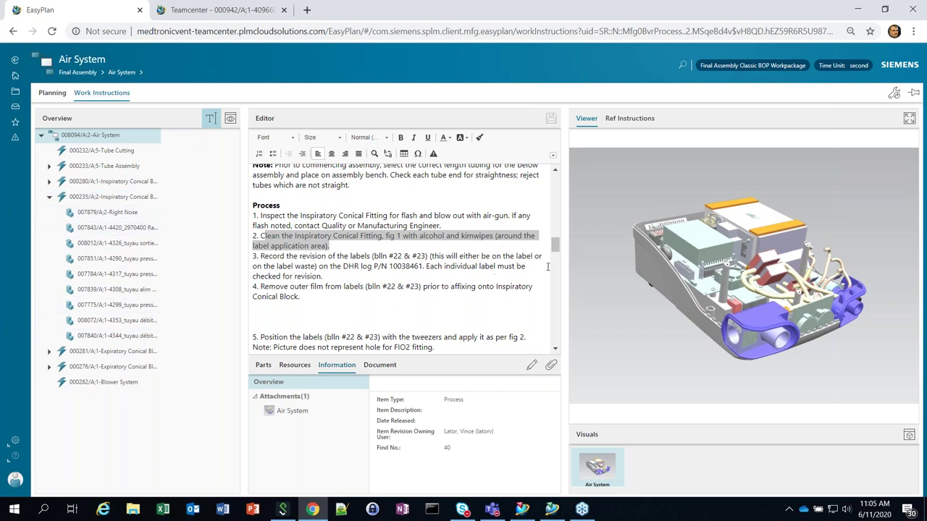
drag(555, 249, 557, 297)
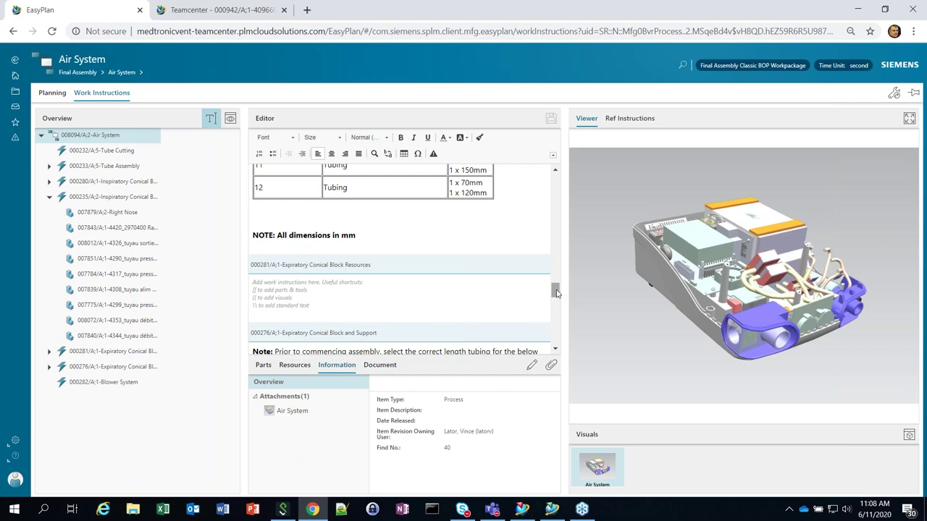
click(221, 13)
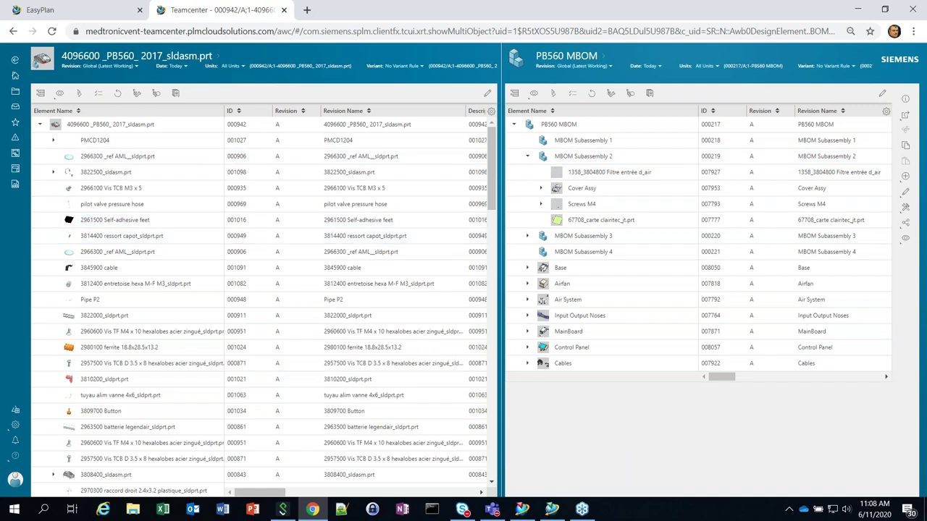
drag(498, 78, 524, 77)
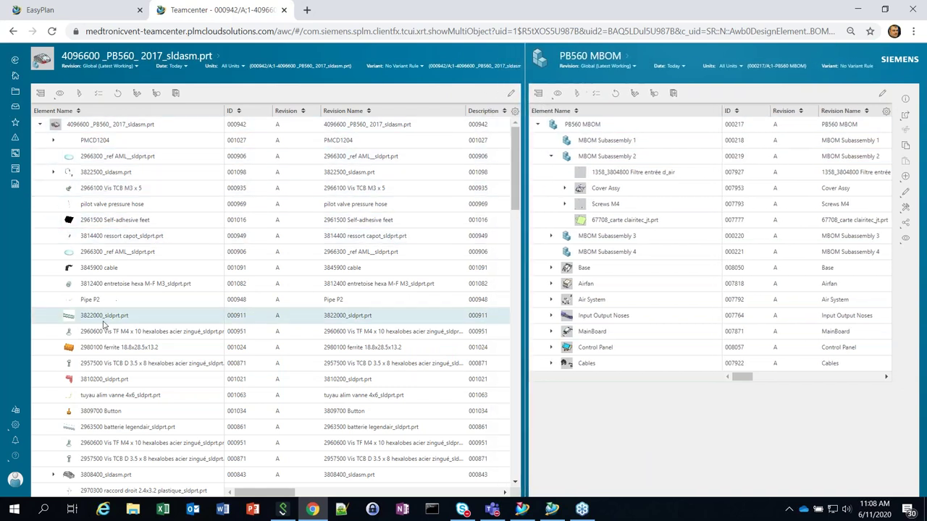
click(550, 158)
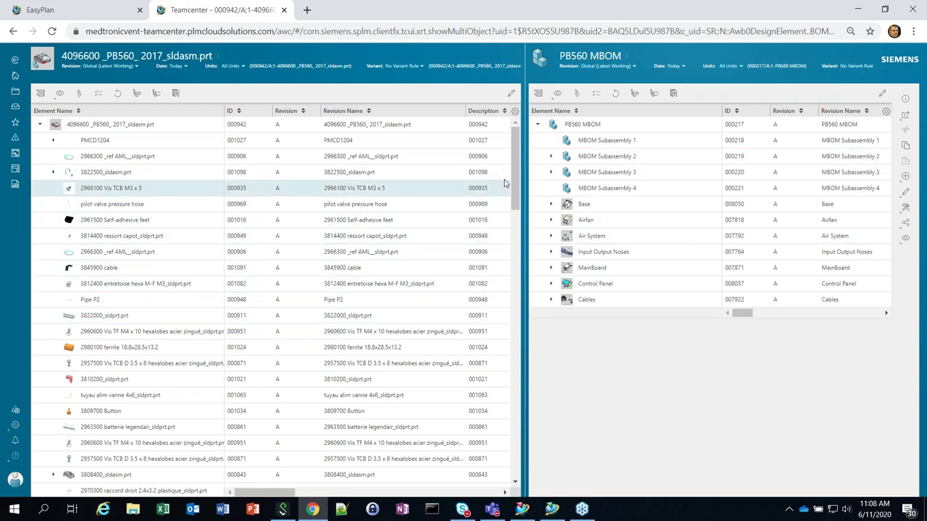
drag(516, 180, 503, 410)
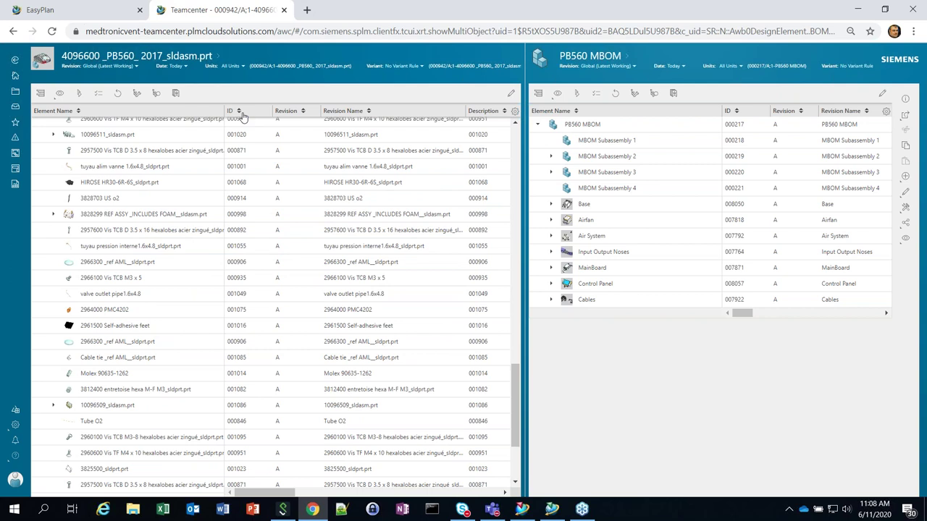
Sort the design parts by ascending ID and select the 2970999 Valve A-M O2 FAS part
click(239, 112)
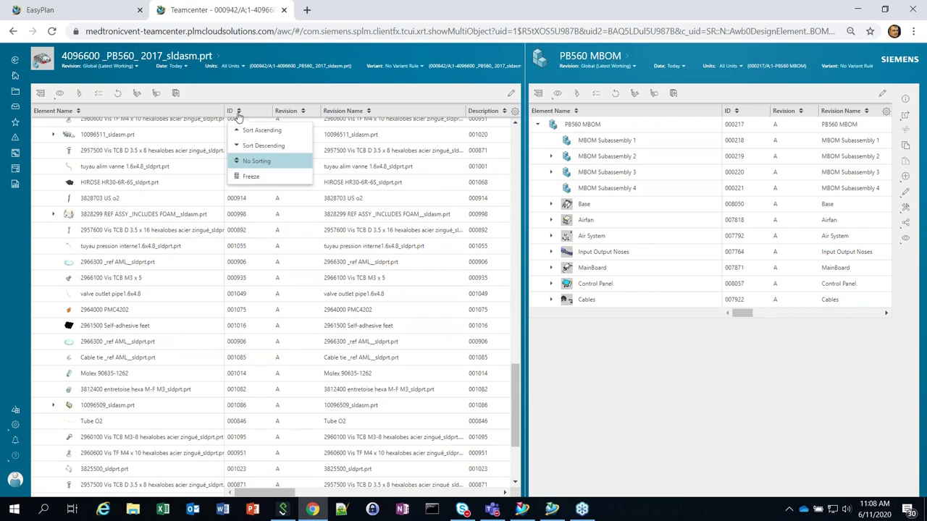
click(264, 130)
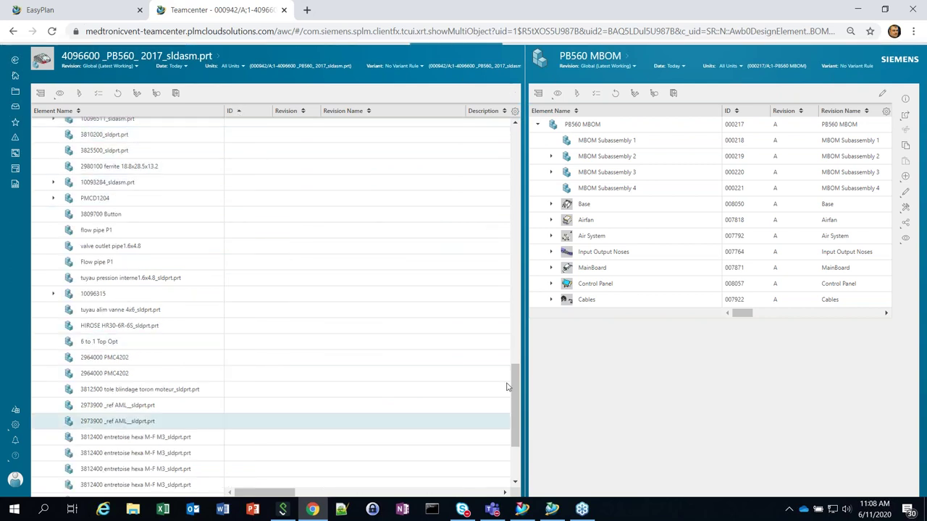
drag(516, 398, 522, 265)
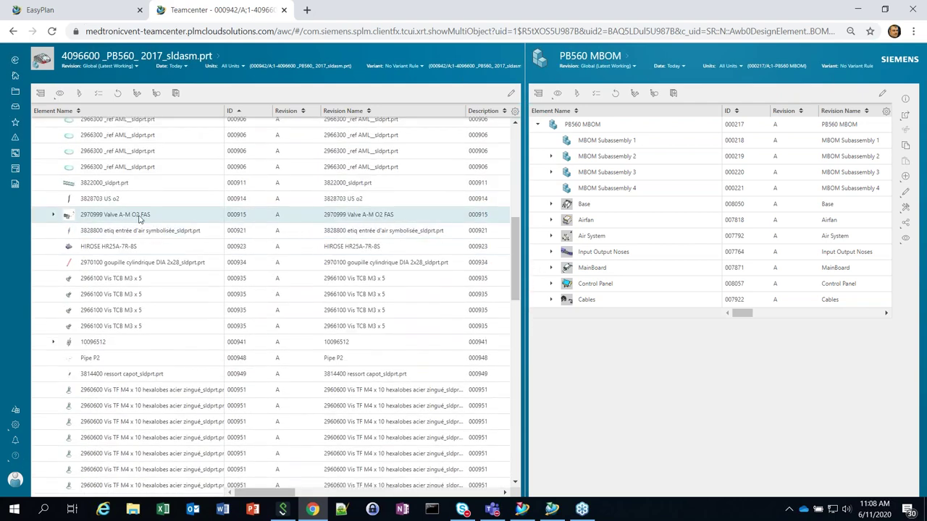
click(86, 215)
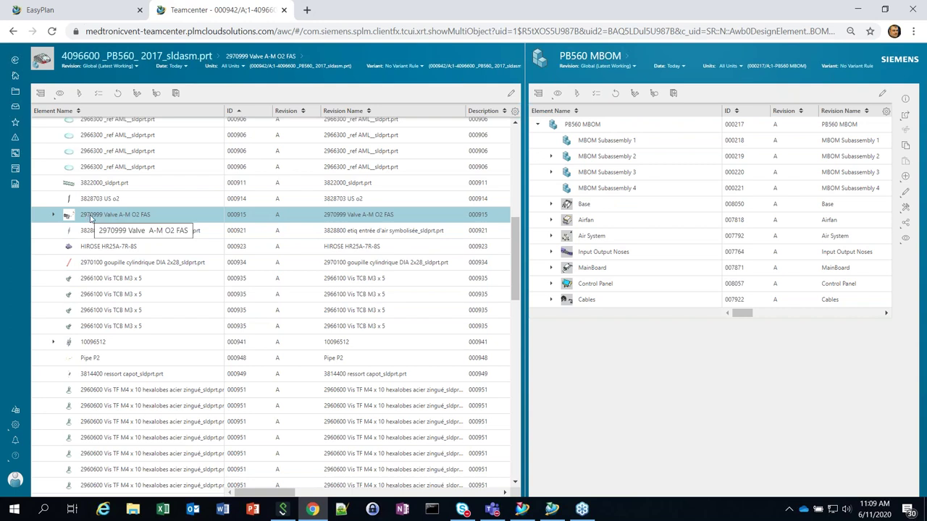
Drop the 2970999 Valve A-M O2 FAS part under MBOM Subassembly 4, then select the PB560 MBOM root
drag(91, 217, 594, 190)
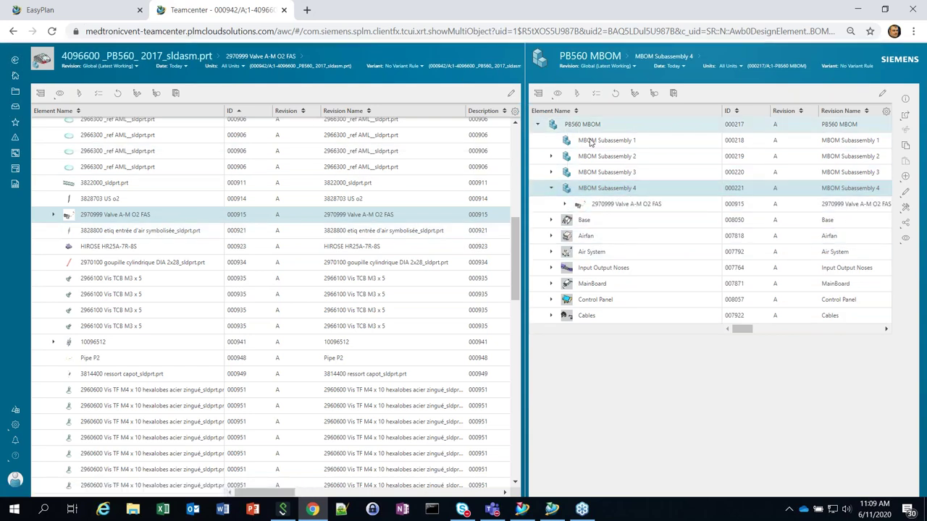
click(588, 125)
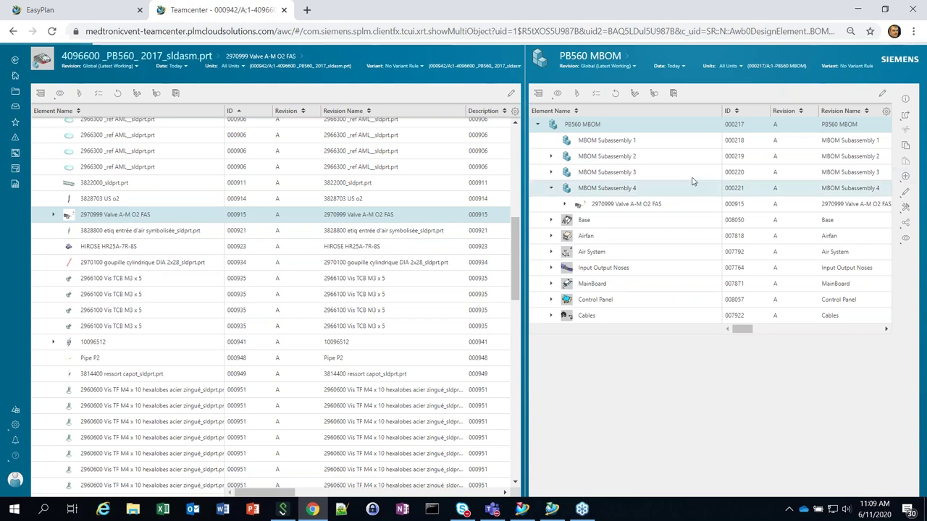
click(904, 179)
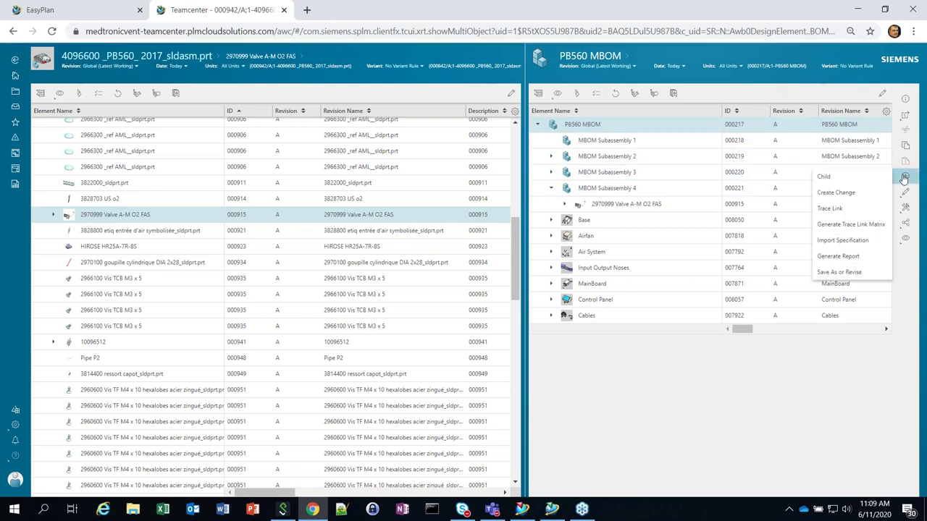
click(838, 181)
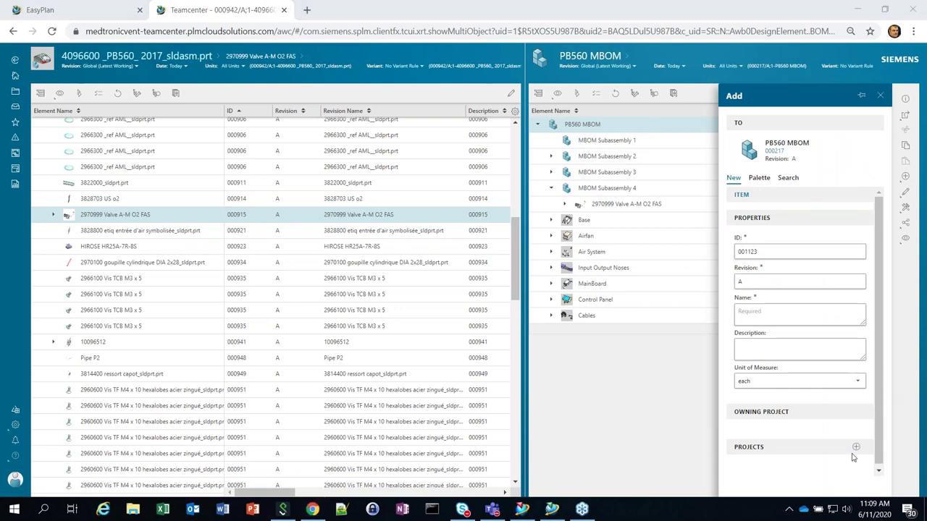
scroll(762, 397, down, 1)
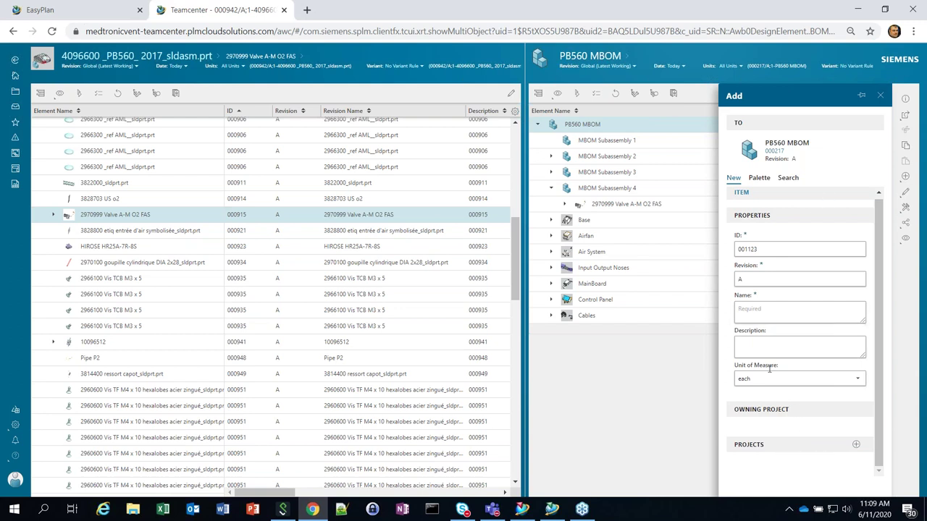
click(880, 95)
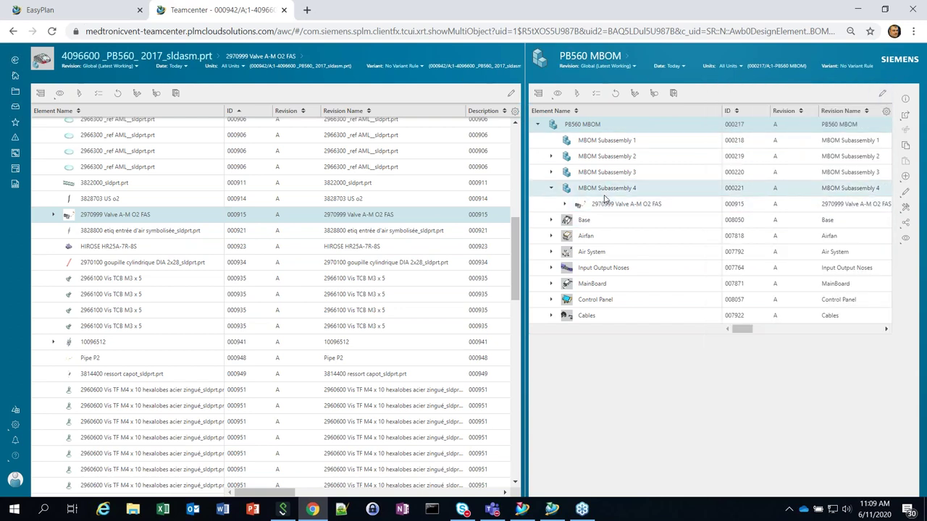
Drag the valve part (ID 000915) from MBOM Subassembly 4 onto MBOM Subassembly 1
drag(605, 204, 630, 143)
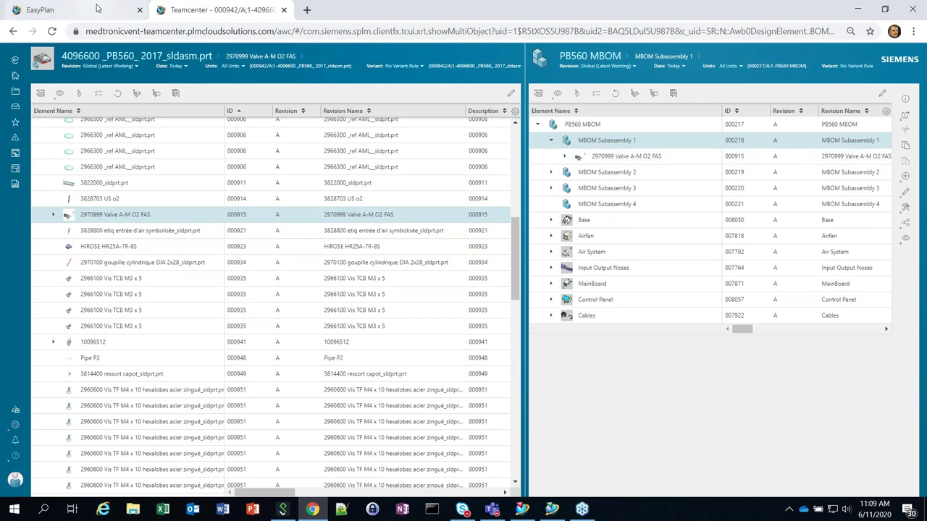
Collapse operation 000235, then reopen the Final Assembly Classic work package for planning
click(91, 12)
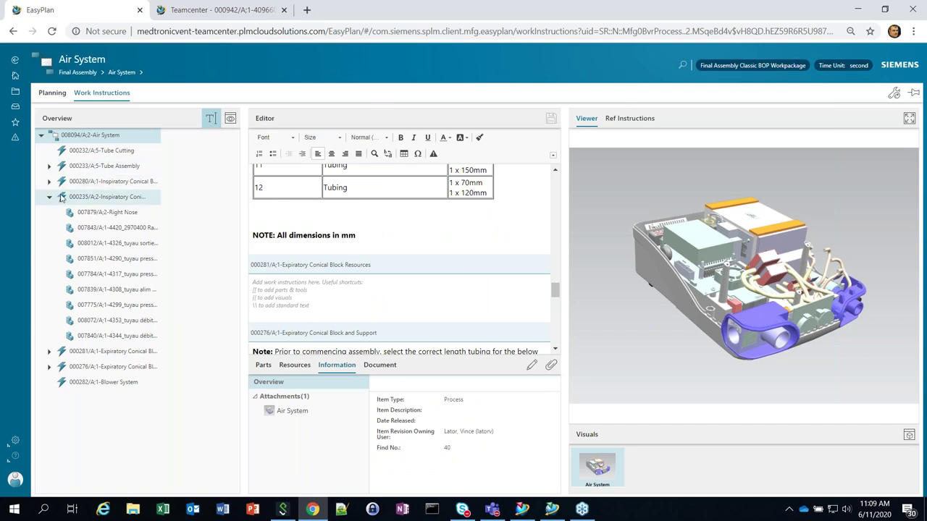
click(50, 197)
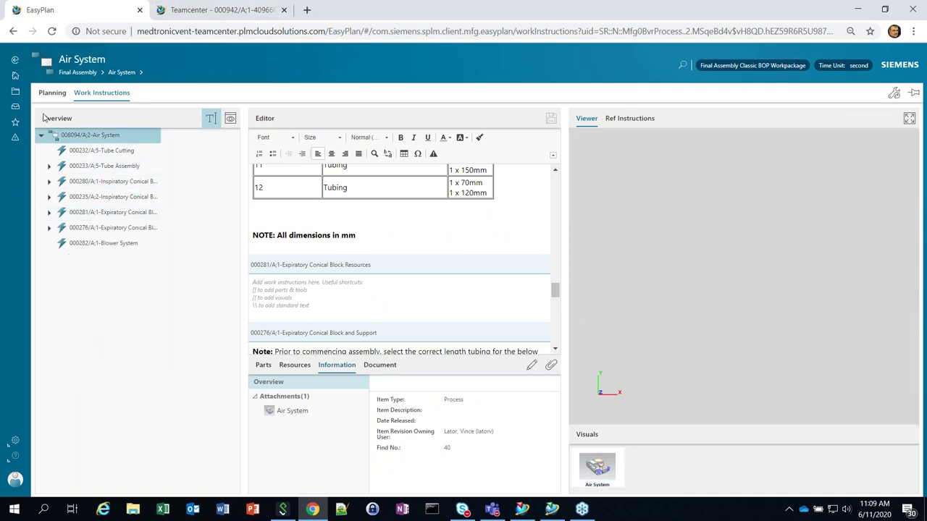
click(16, 75)
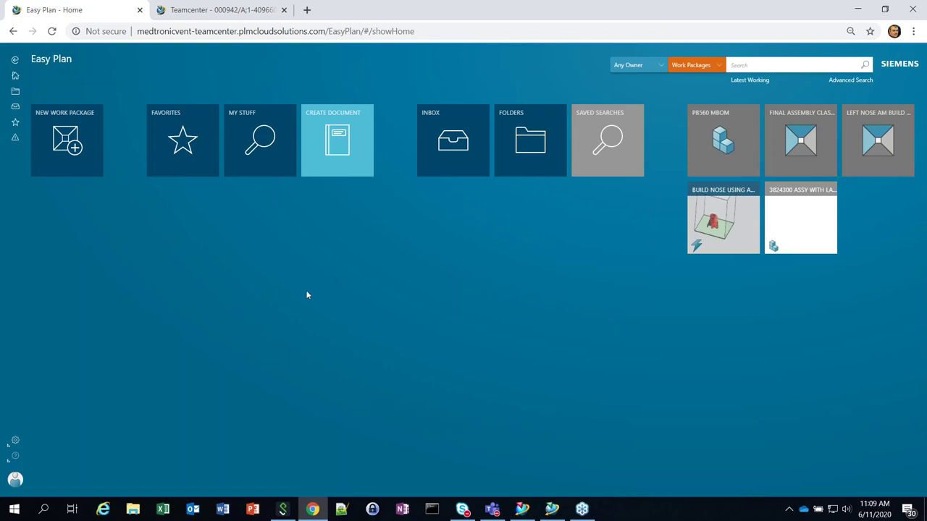
click(786, 136)
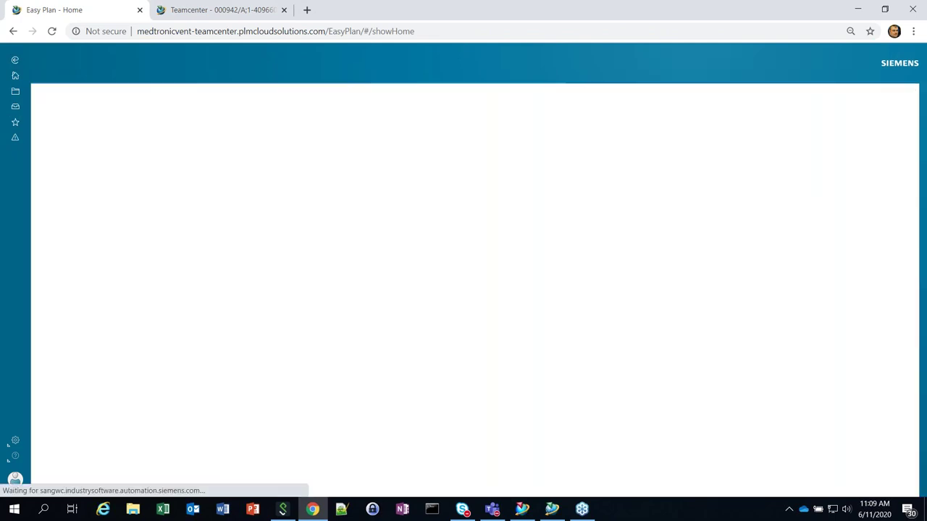
click(905, 115)
click(837, 115)
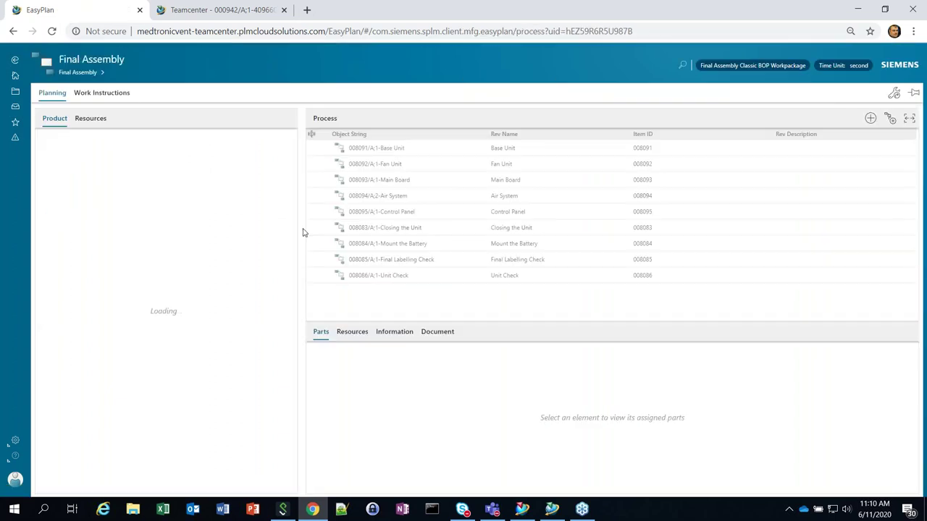
Assign the 2970999 Valve A-M O2 FAS part (000915) from MBOM Subassembly 1 to Final Assembly's Air System operation
double_click(41, 165)
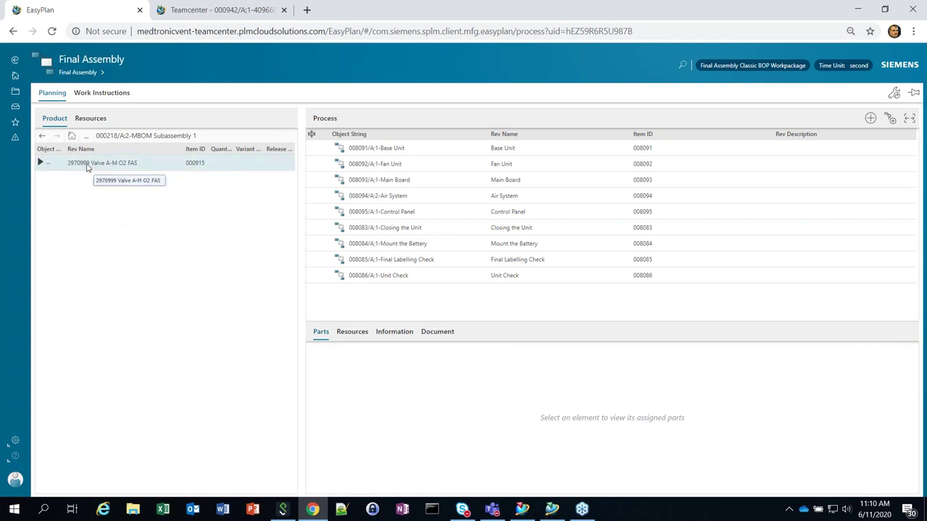
click(98, 166)
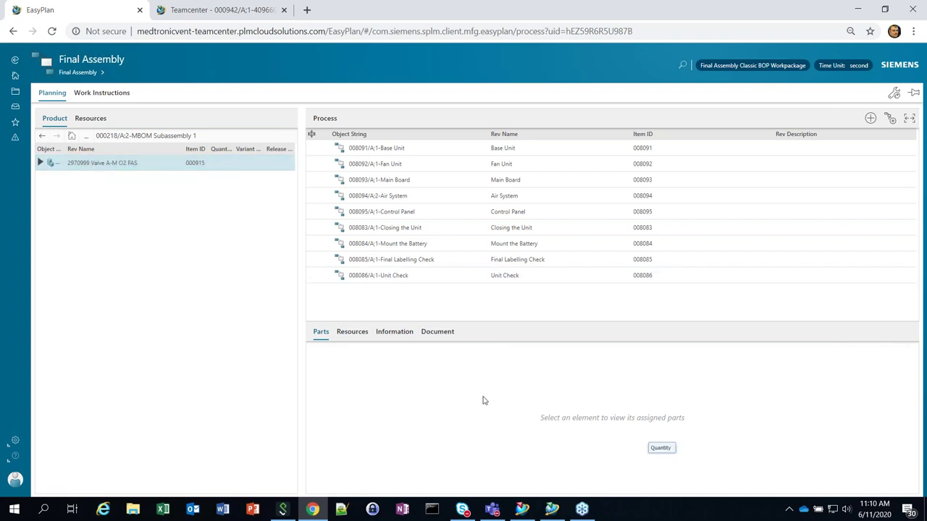
click(391, 148)
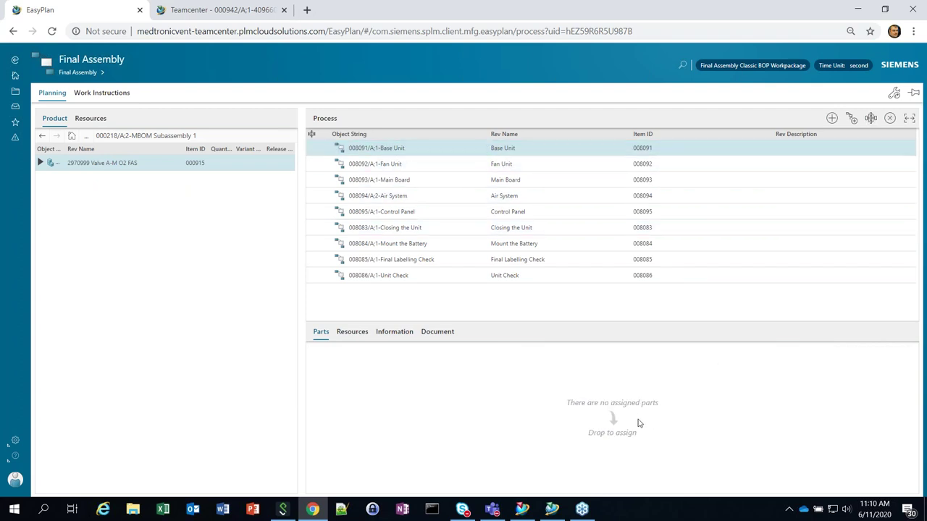
click(401, 197)
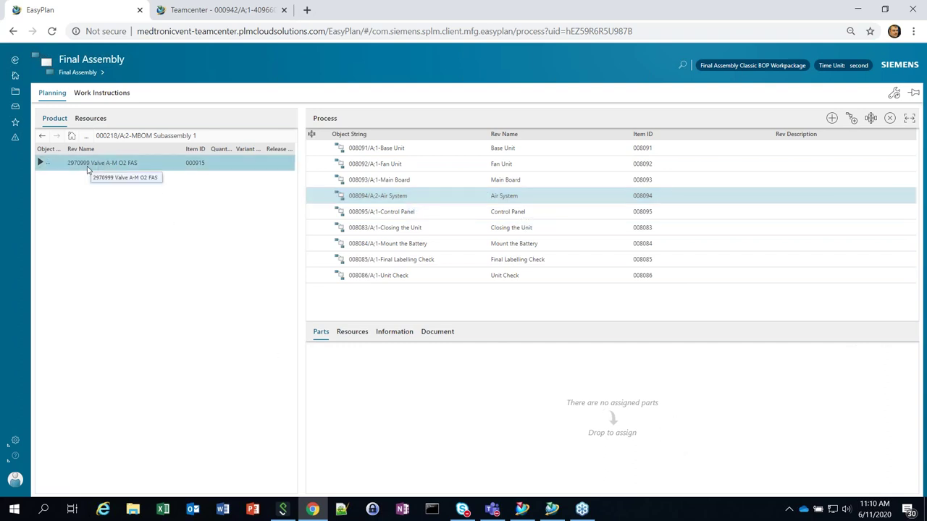
drag(97, 165, 626, 400)
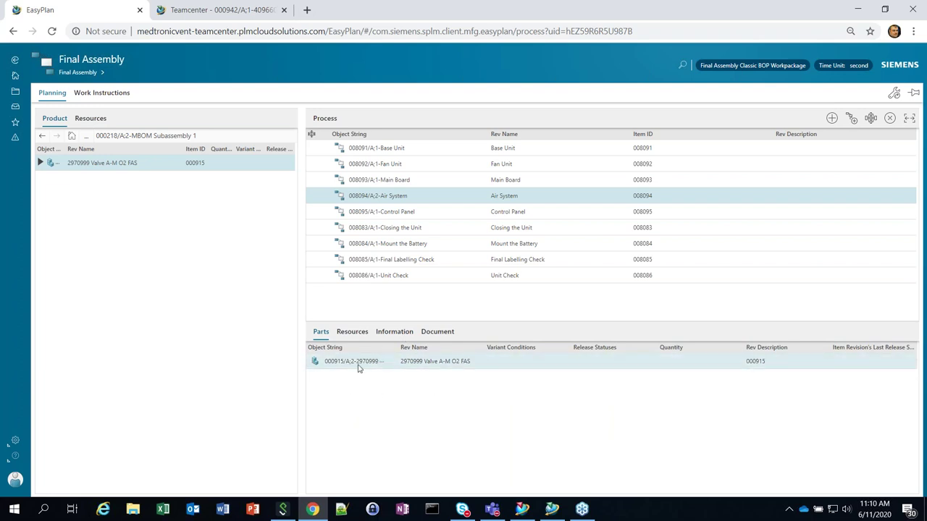
Show Final Assembly's Air System operation with the 2970999 valve in its parts, and widen the instruction editor
click(99, 96)
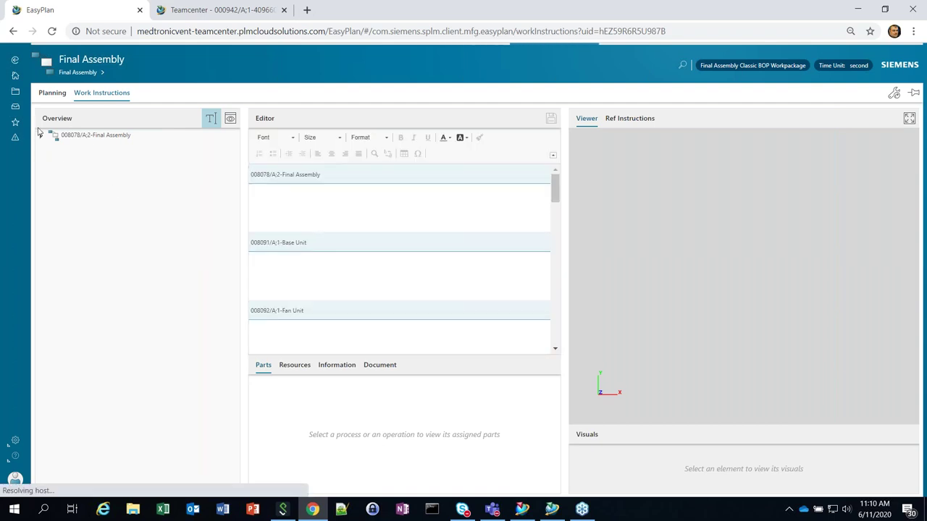
click(42, 135)
click(92, 198)
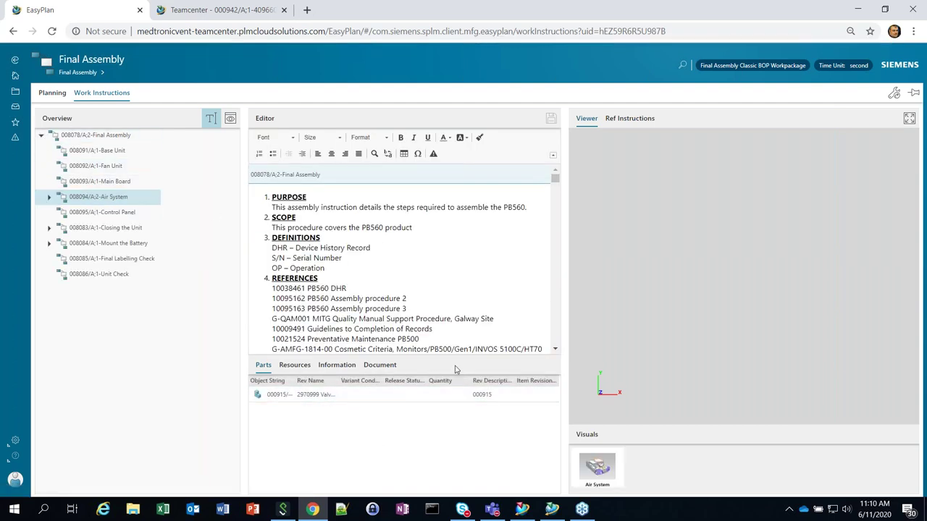
drag(460, 355, 460, 405)
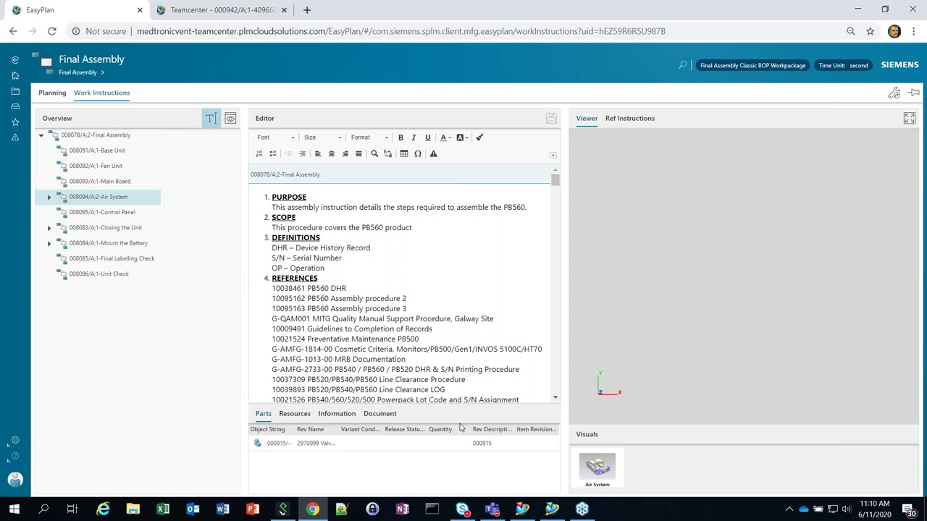
click(307, 443)
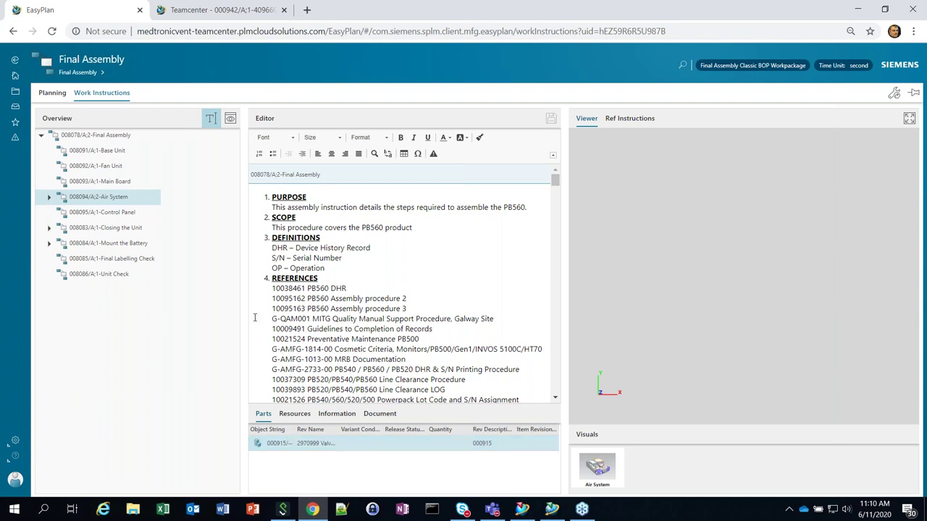
drag(242, 167, 222, 170)
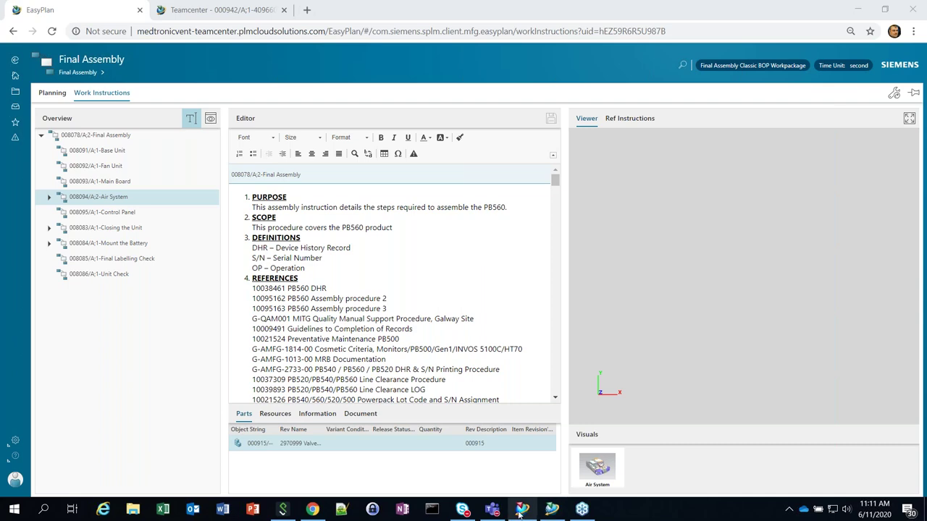
Hide the six front nose parts (000844 to 001083), including the support cone, Main block and Plastic Insert
click(557, 511)
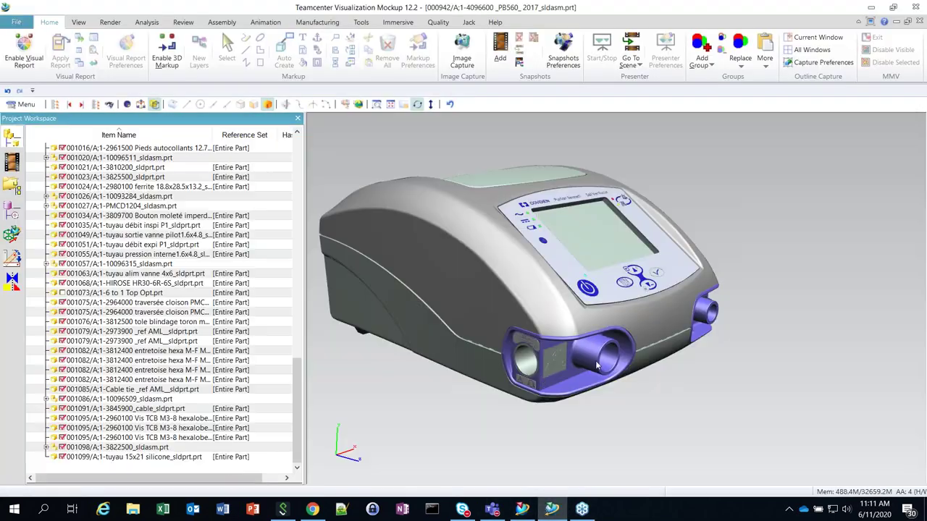
drag(709, 170, 728, 166)
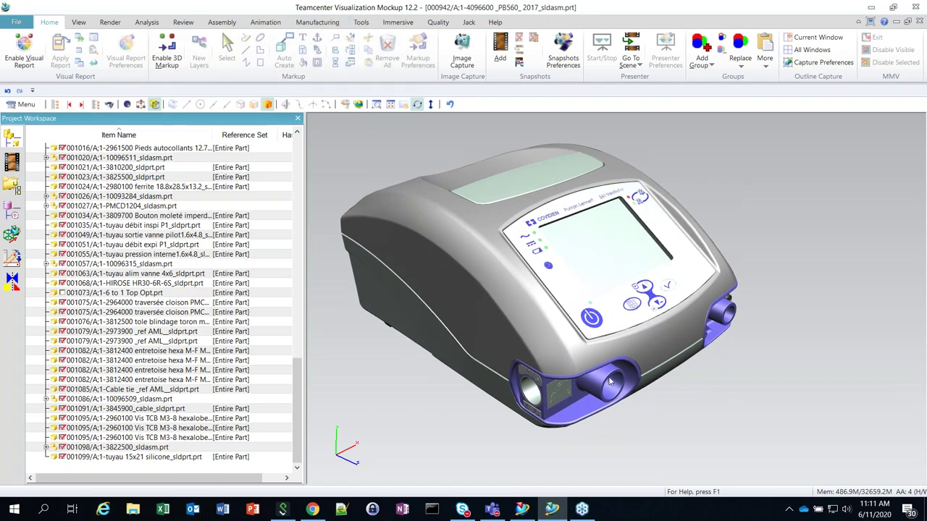
click(582, 412)
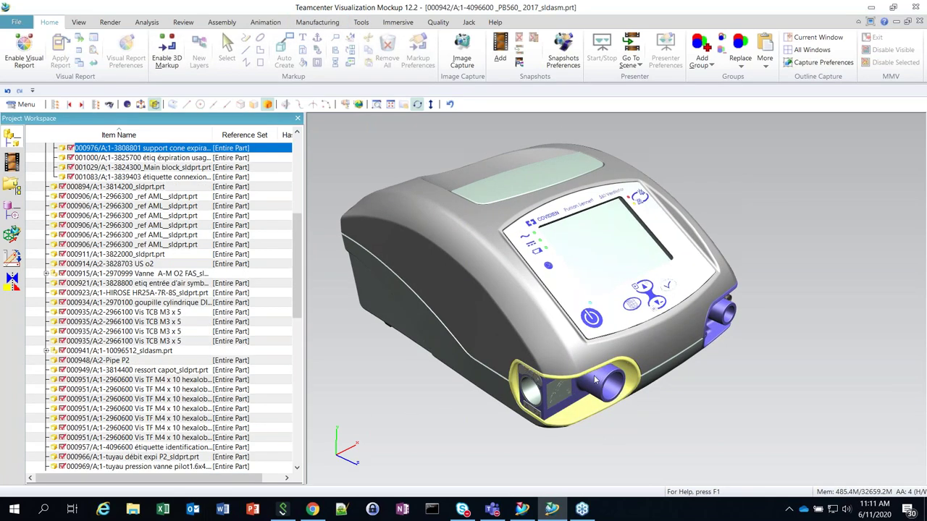
click(550, 400)
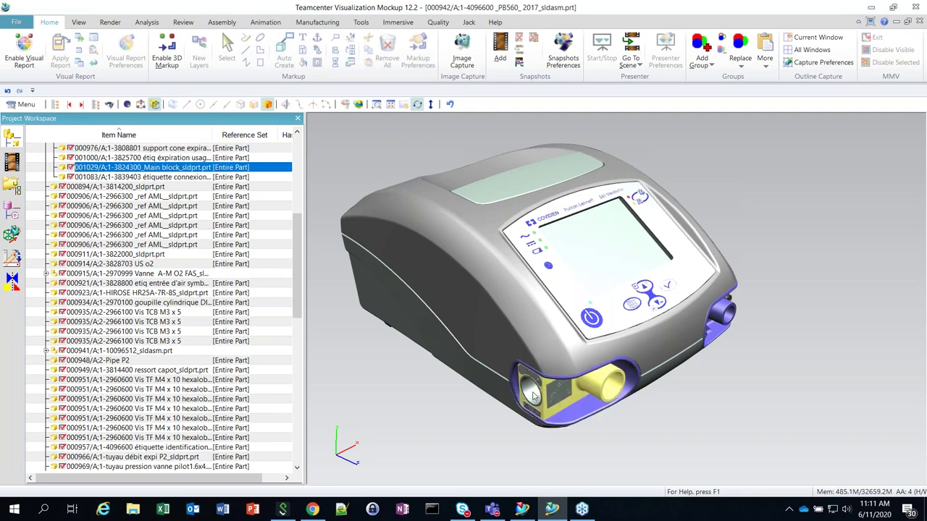
click(533, 397)
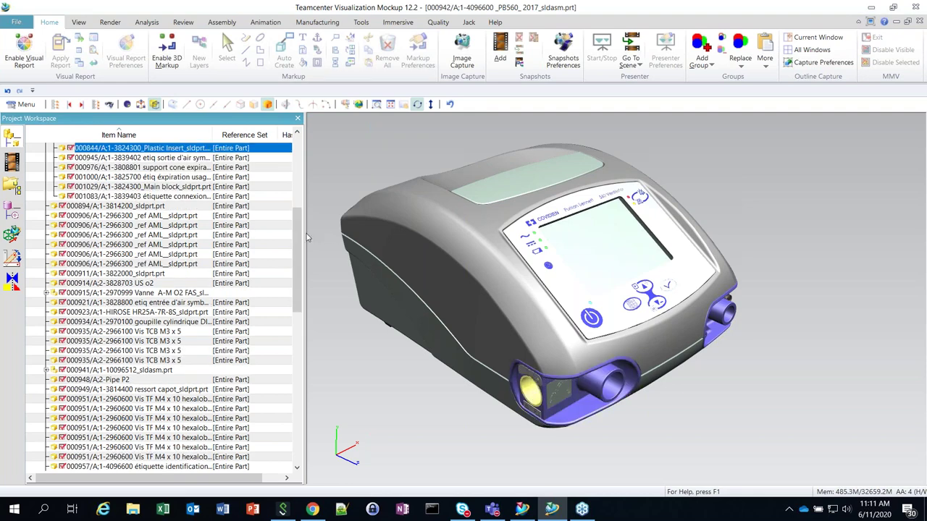
drag(298, 239, 298, 212)
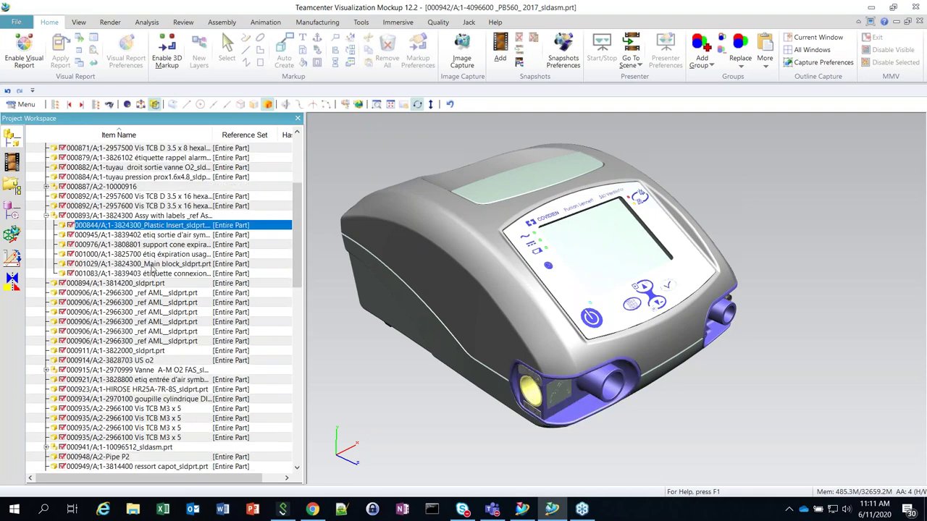
shift+click(148, 273)
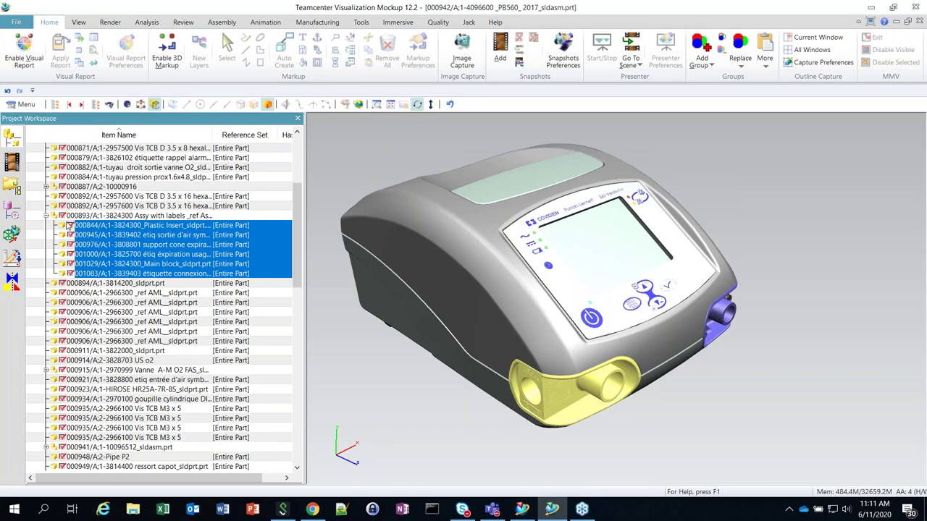
click(67, 225)
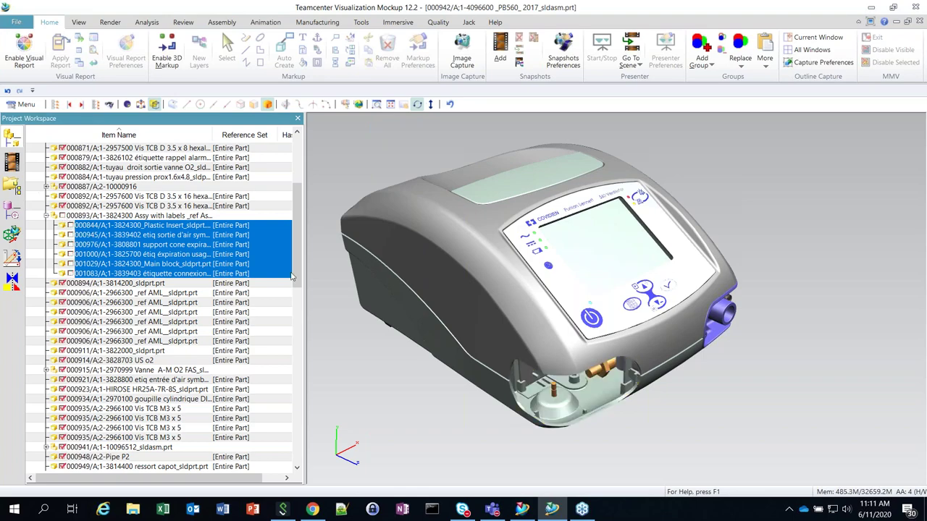
Show the 001073 6 to 1 Top Opt nose on the ventilator and orbit to inspect it
scroll(296, 290, down, 11)
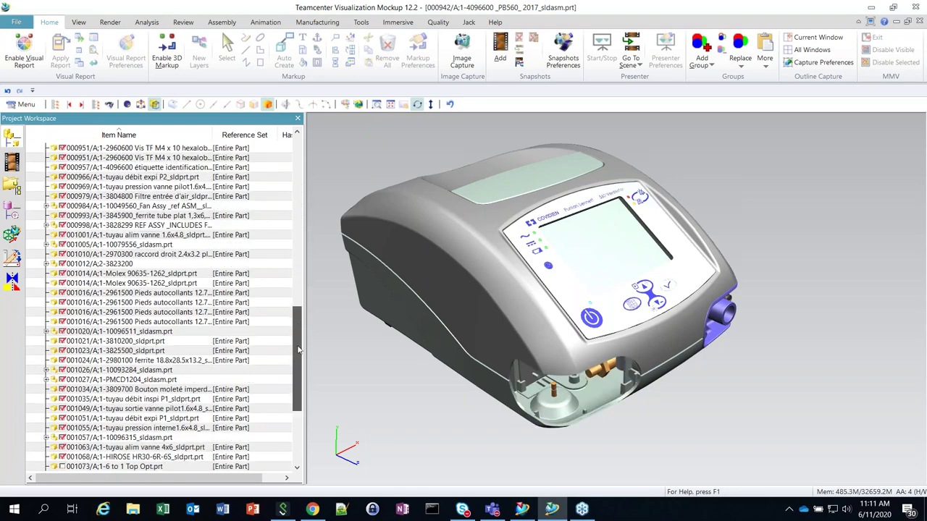
scroll(297, 349, down, 5)
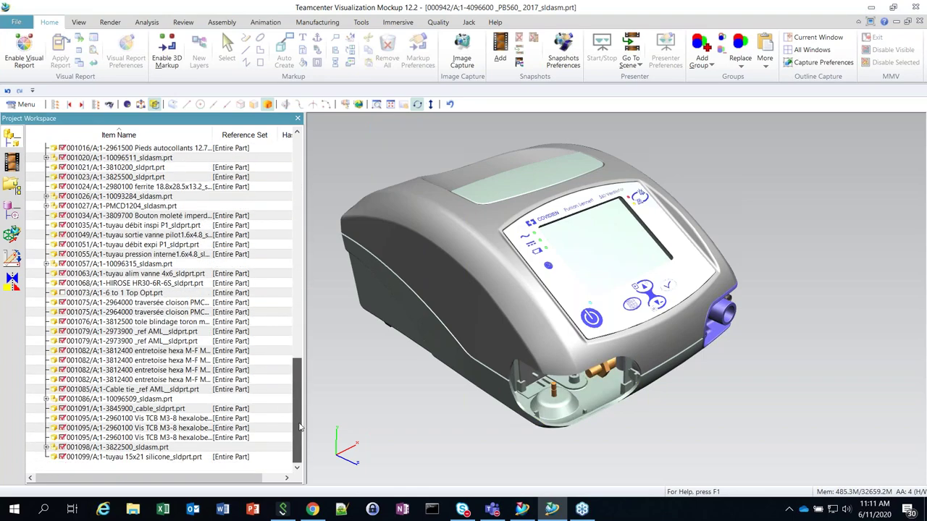
click(110, 294)
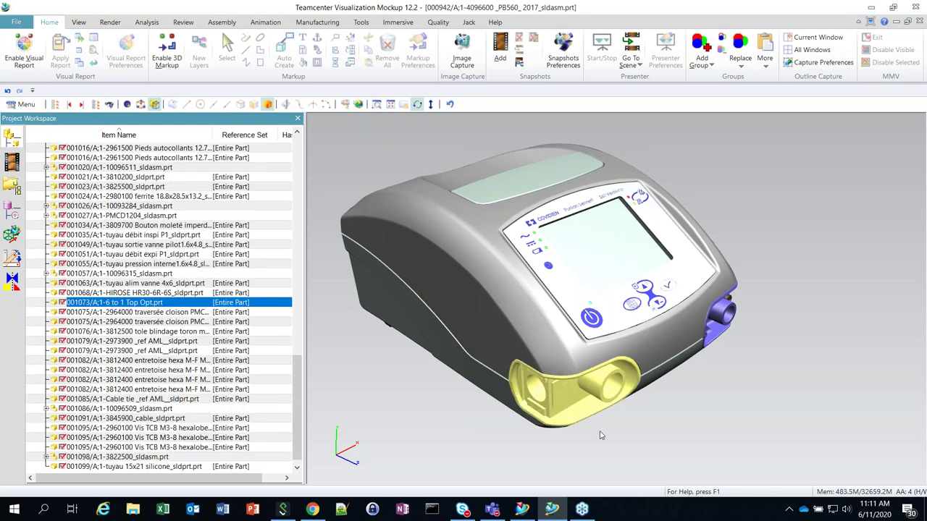
click(463, 430)
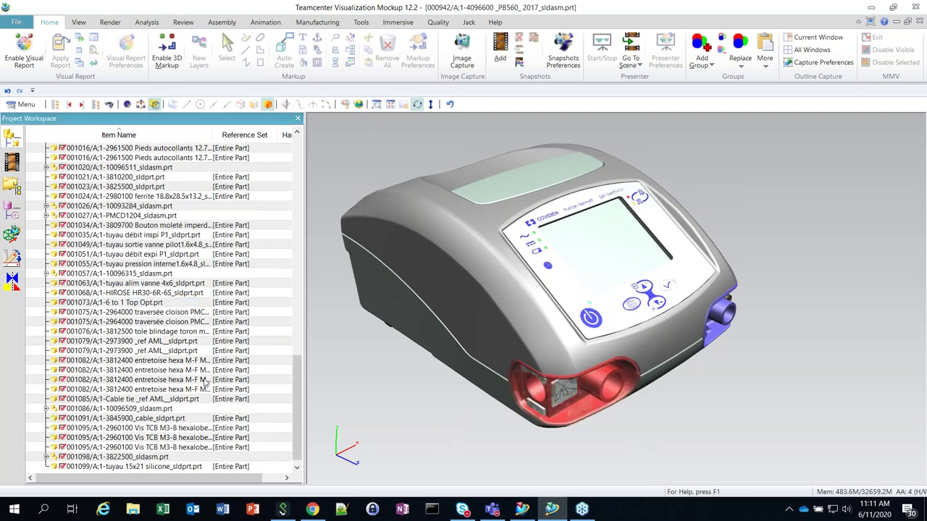
drag(607, 432, 581, 308)
click(581, 326)
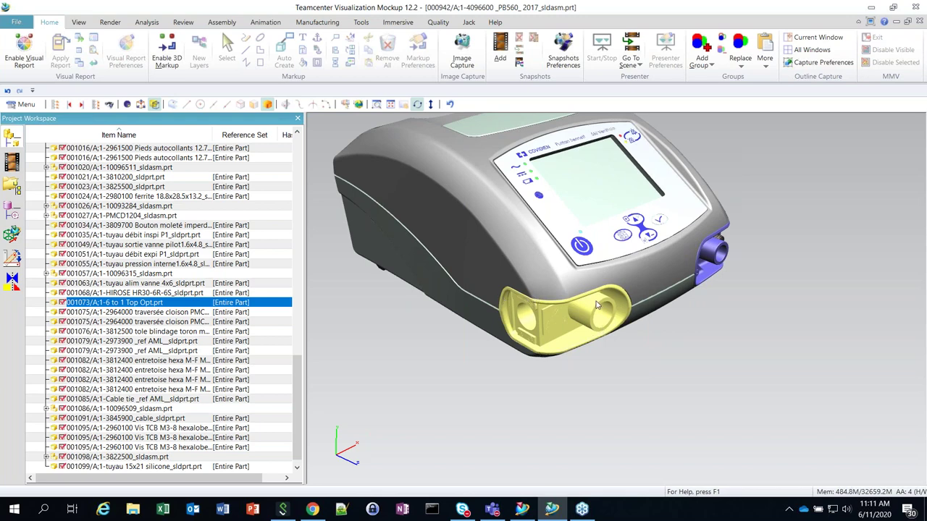
click(523, 510)
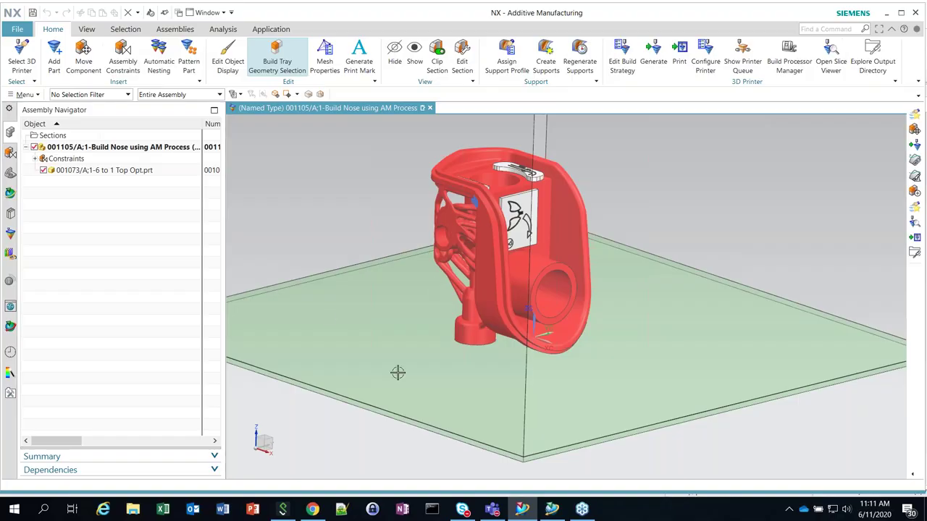
Inspect the nose on the build tray and list the tray's 3MF-File Printer and 6 to 1 Top Opt part
mouse_move(397, 372)
middle_down()
mouse_move(404, 356)
mouse_move(391, 373)
mouse_move(377, 366)
mouse_move(401, 373)
mouse_move(415, 357)
mouse_move(391, 384)
middle_up()
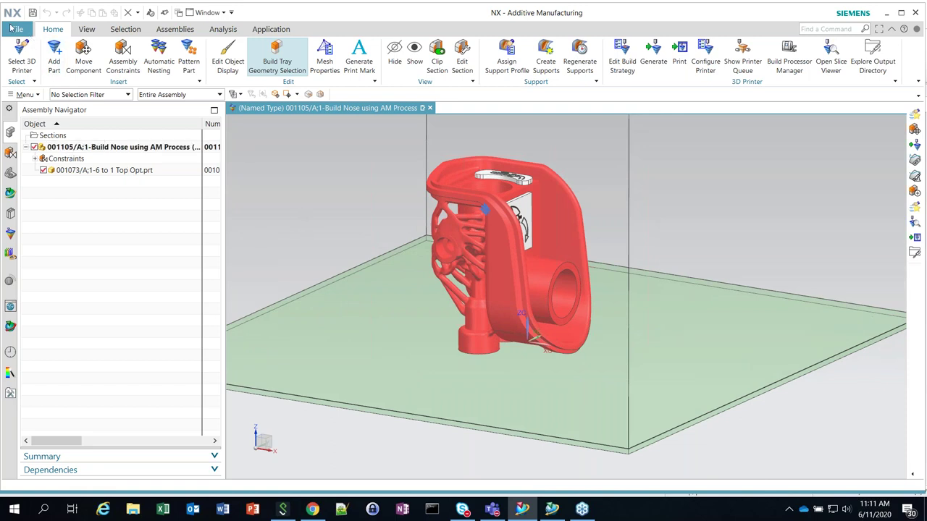
middle_drag(370, 234, 495, 238)
scroll(640, 227, up, 3)
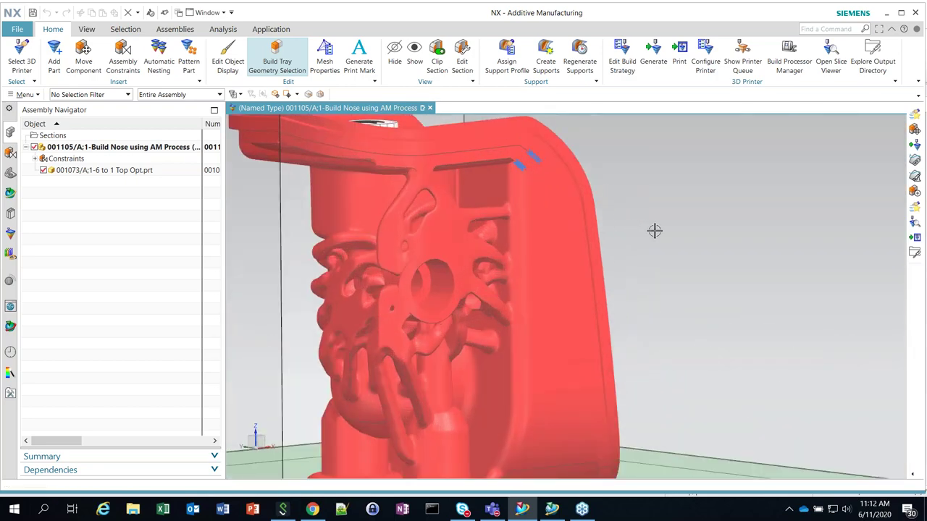
scroll(654, 231, down, 1)
middle_drag(643, 231, 546, 214)
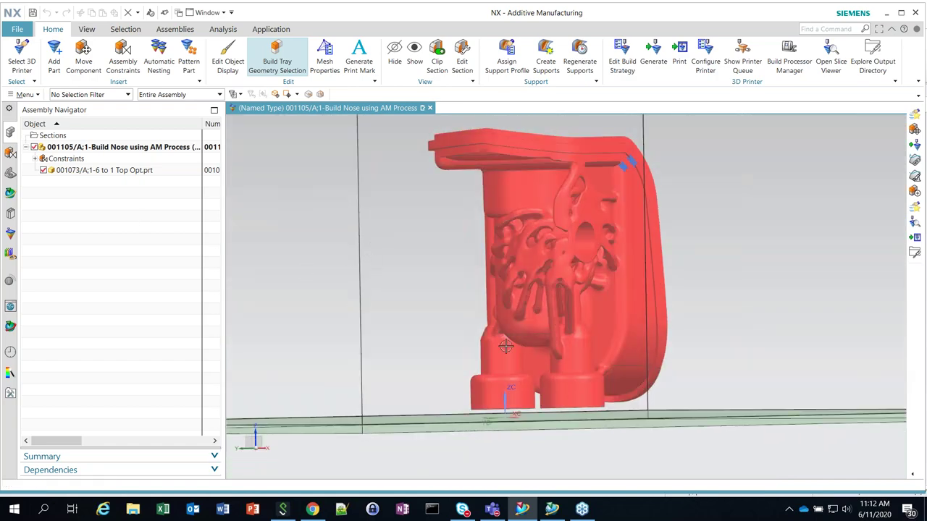
mouse_move(424, 315)
middle_down()
mouse_move(430, 300)
mouse_move(426, 313)
middle_up()
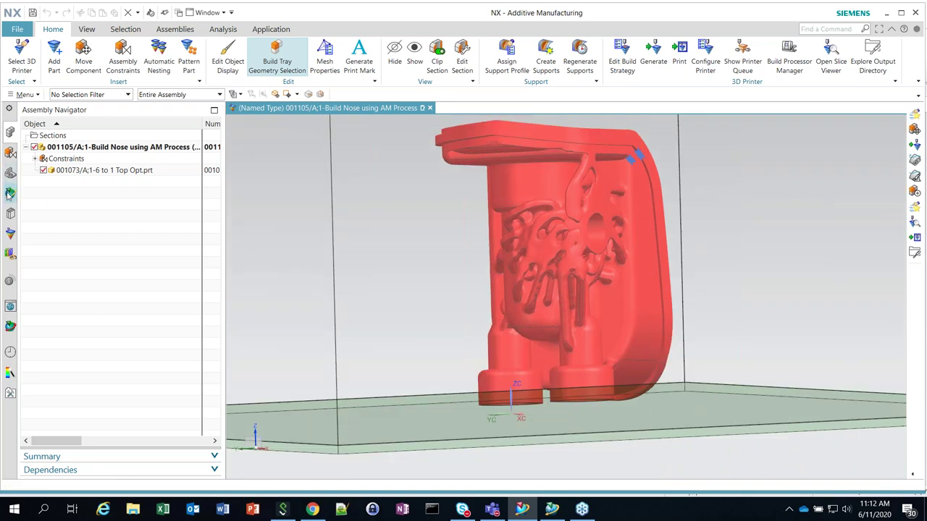
click(10, 234)
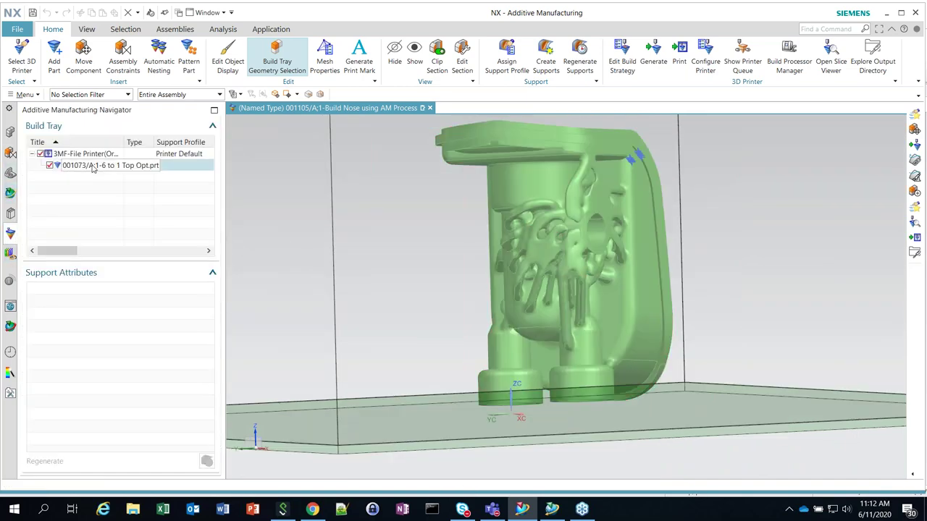
Create manual Block-type supports on two top faces of the 6 to 1 Top Opt nose
right_click(94, 167)
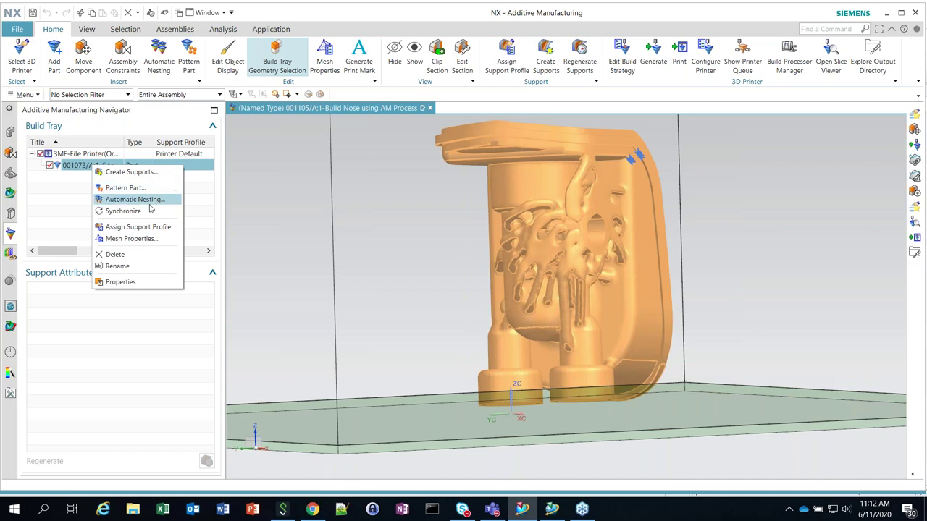
click(129, 173)
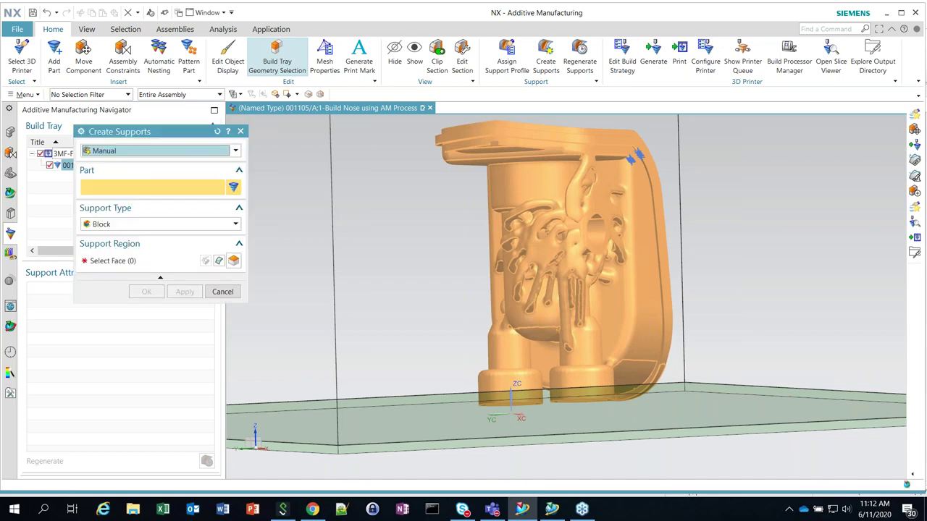
middle_drag(439, 258, 459, 239)
scroll(470, 242, up, 2)
scroll(468, 275, down, 4)
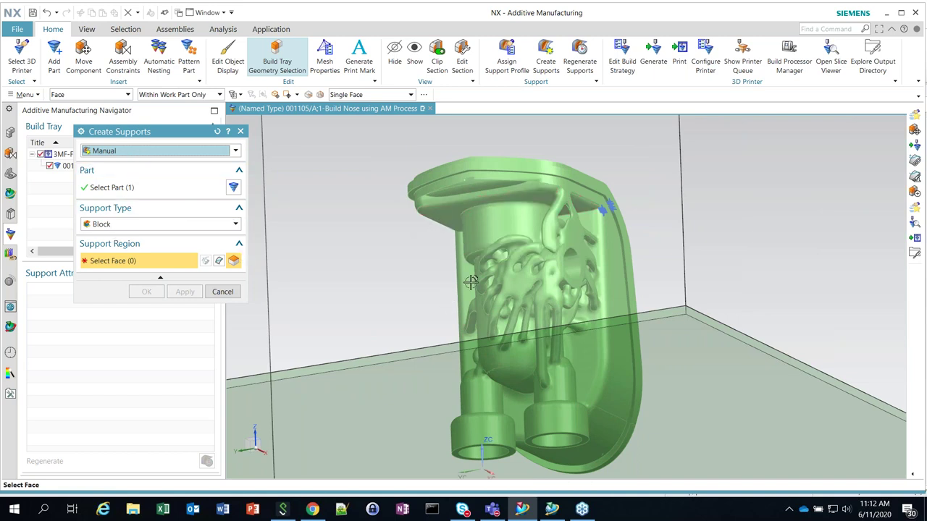
click(447, 223)
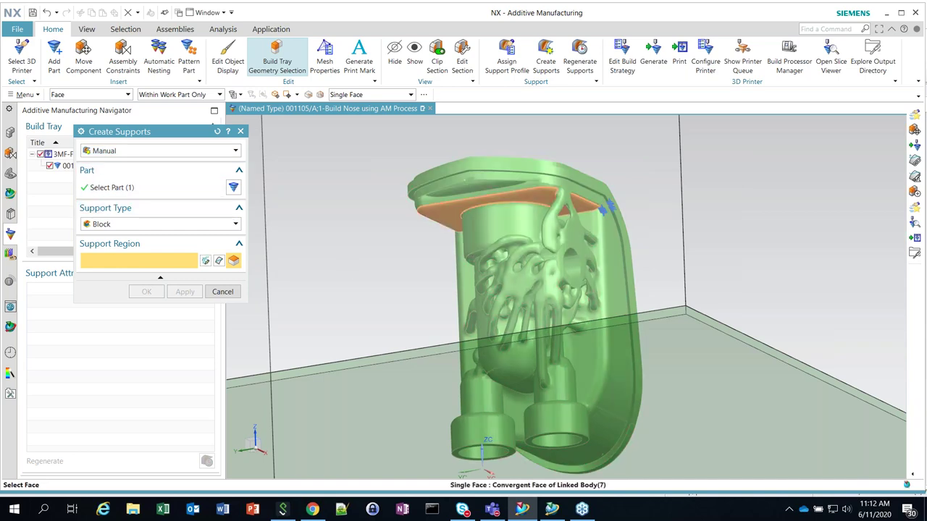
click(466, 188)
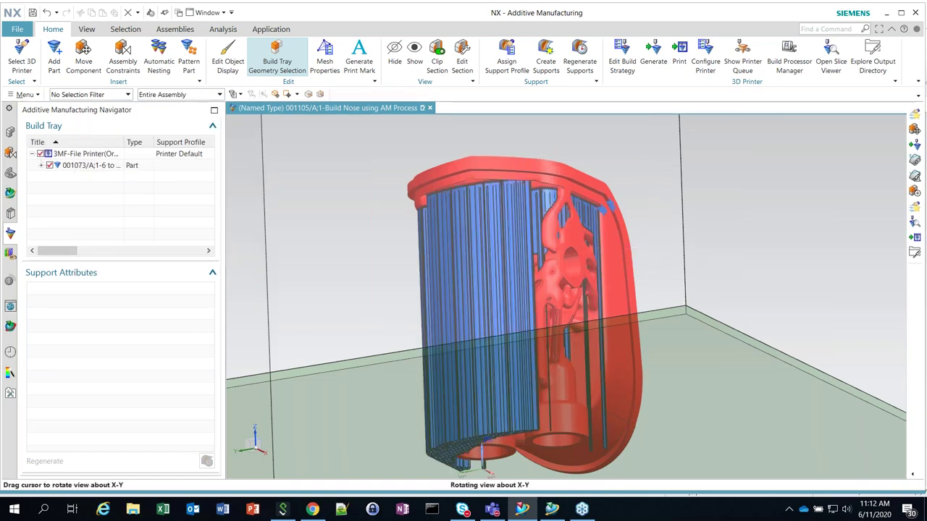
Orbit around the supported nose, then expand the 001073 part node to list its Block.0 support
middle_drag(649, 246, 661, 181)
middle_drag(617, 261, 561, 116)
middle_drag(340, 186, 329, 220)
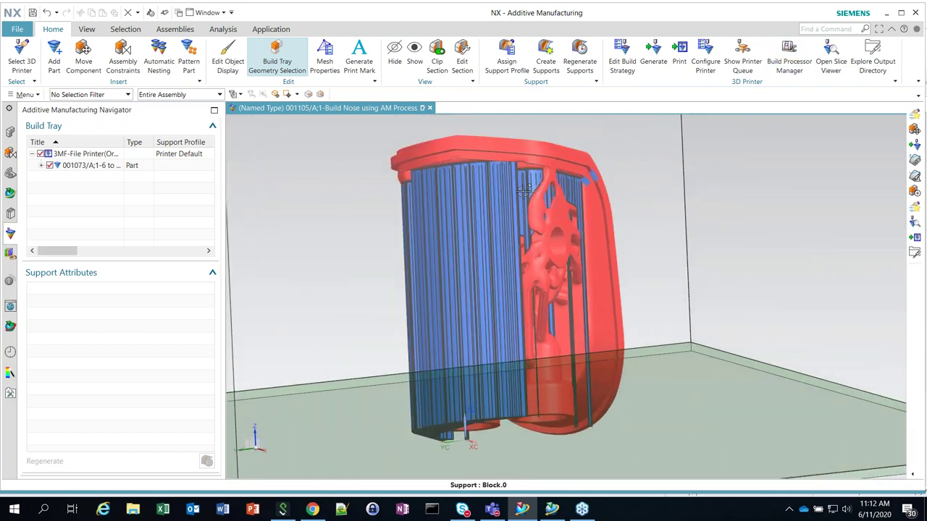
scroll(628, 195, up, 2)
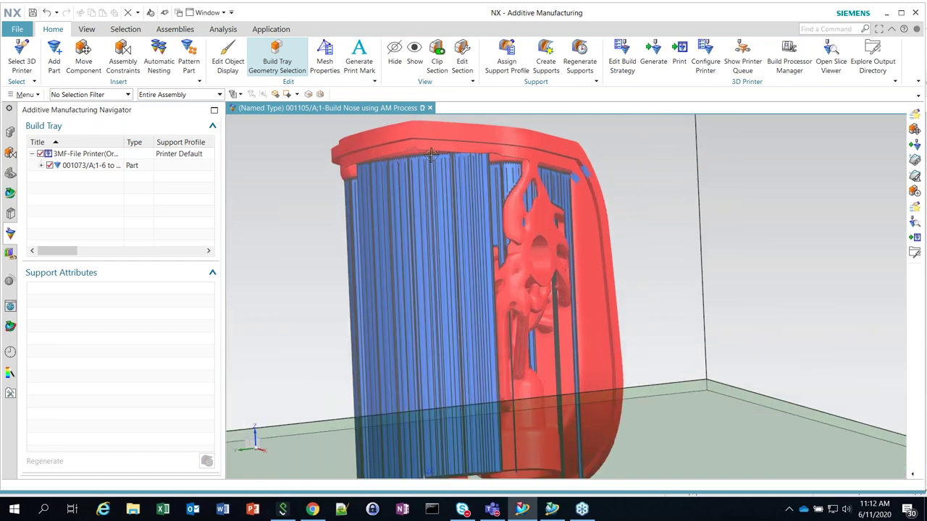
middle_drag(681, 265, 669, 248)
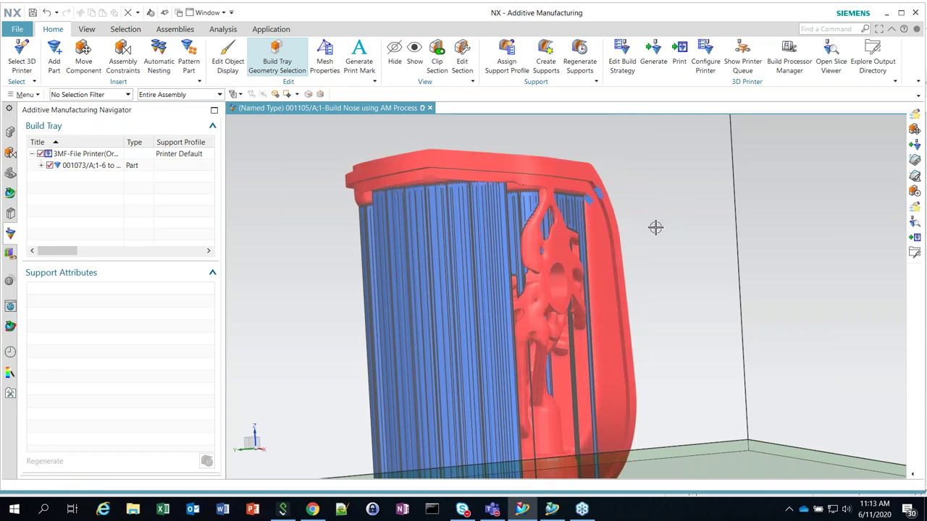
click(41, 166)
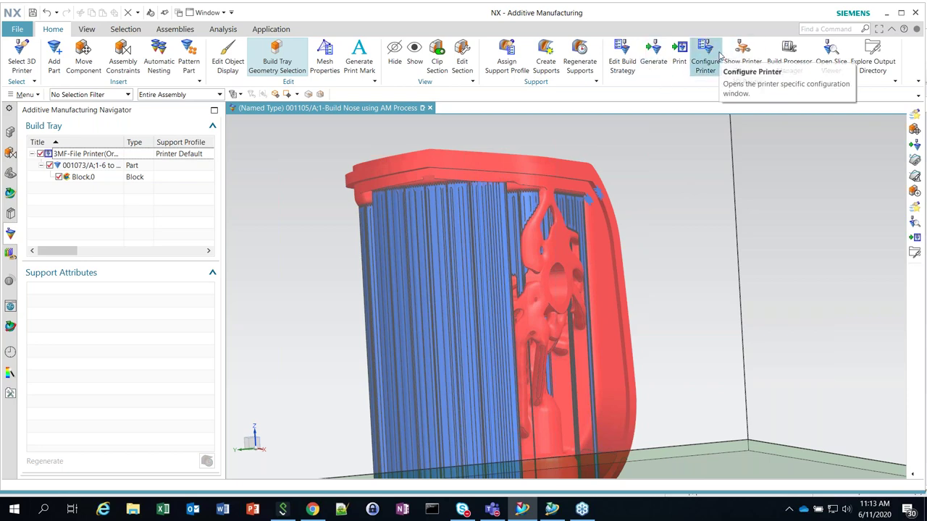
Reopen Block.0 in Edit Support, keep the Block type, and cancel without changes
middle_drag(583, 268, 550, 290)
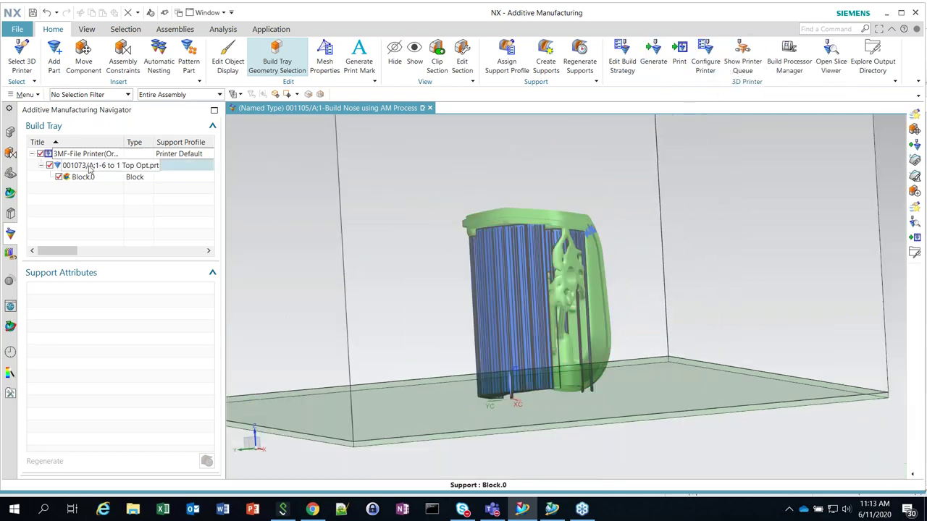
click(81, 178)
drag(82, 177, 82, 182)
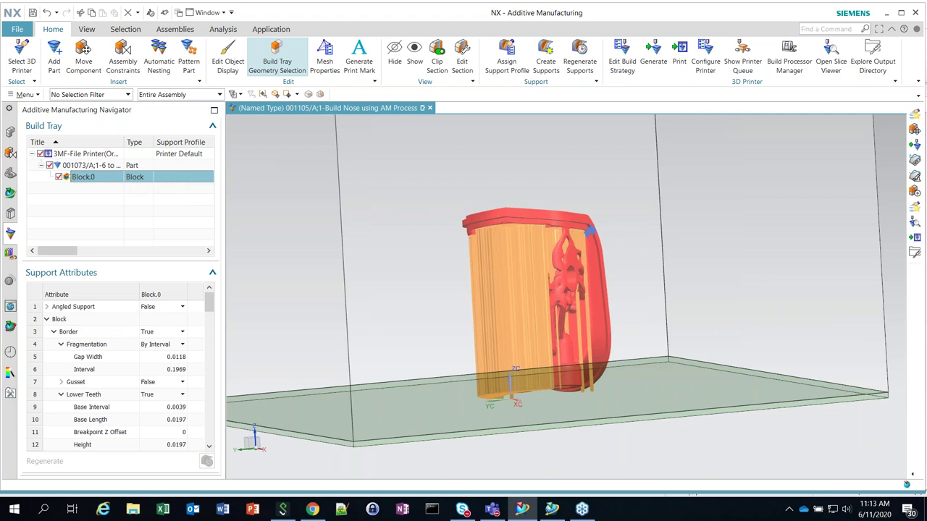
double_click(82, 178)
click(158, 150)
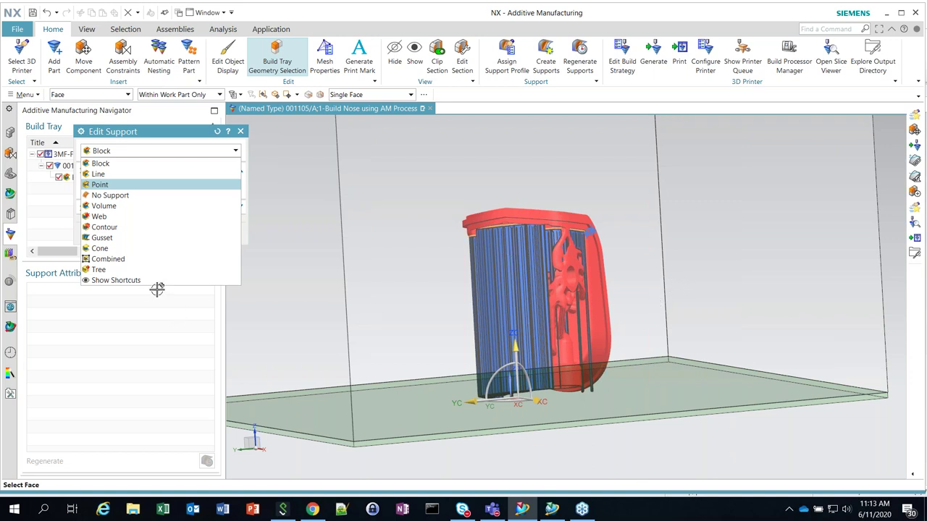
click(491, 198)
click(222, 232)
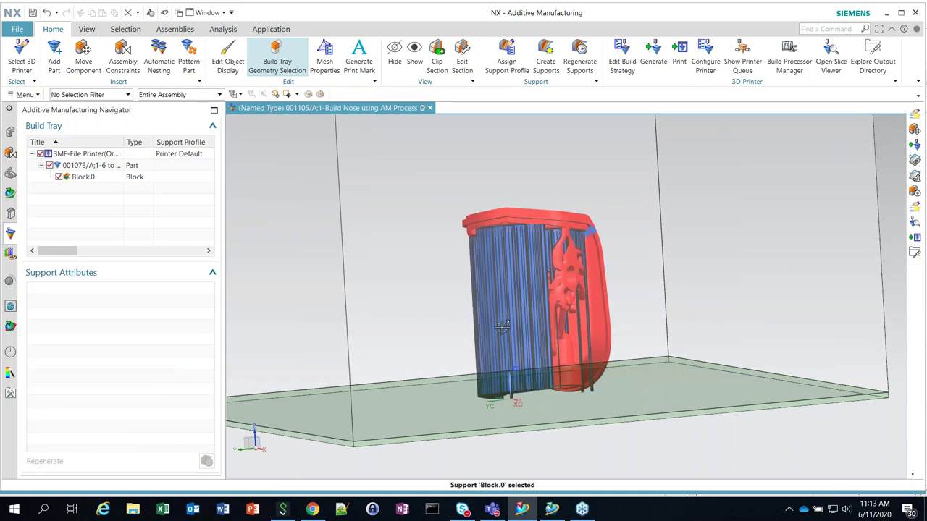
Edit the Block.0 support from the model and offset its region by -1.2 along XC
click(501, 329)
right_click(502, 330)
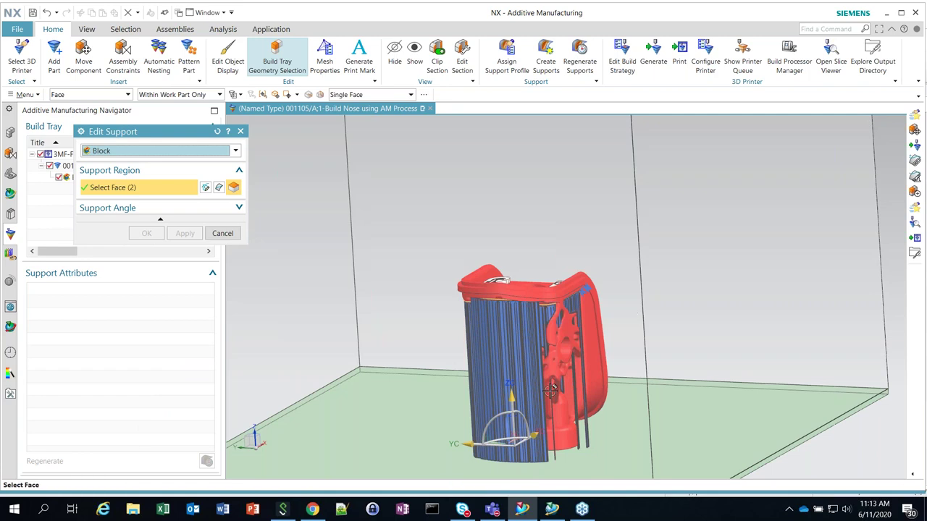
click(539, 433)
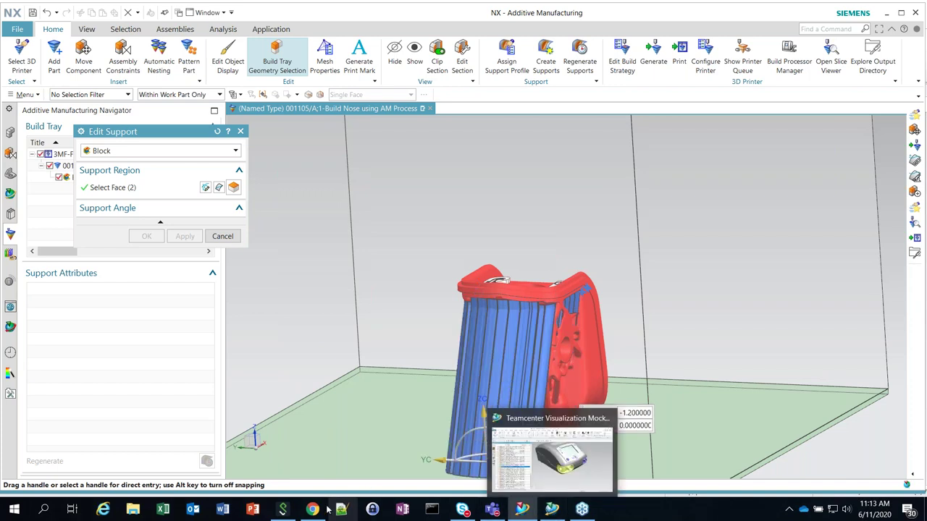
mouse_move(314, 512)
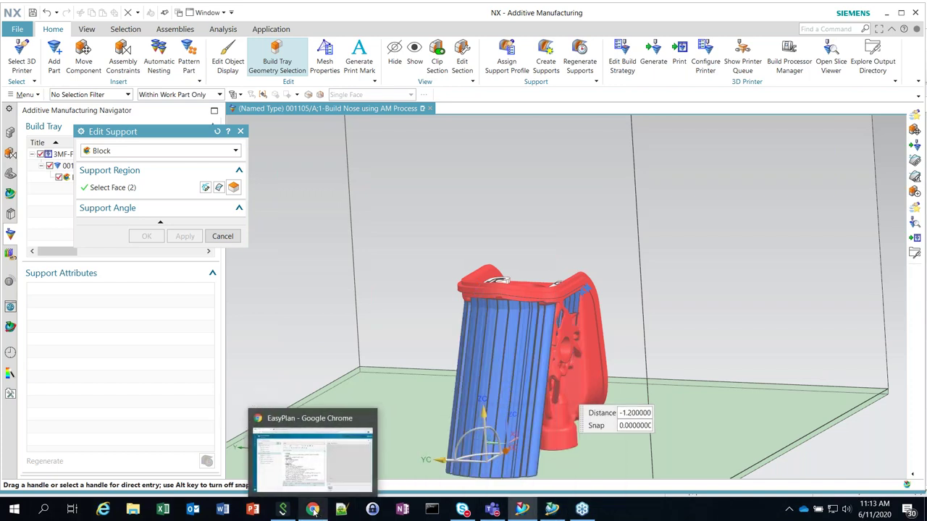
Move the 6 to 1 Top Opt part (001073) from the design BOM under MBOM Subassembly 4
click(339, 471)
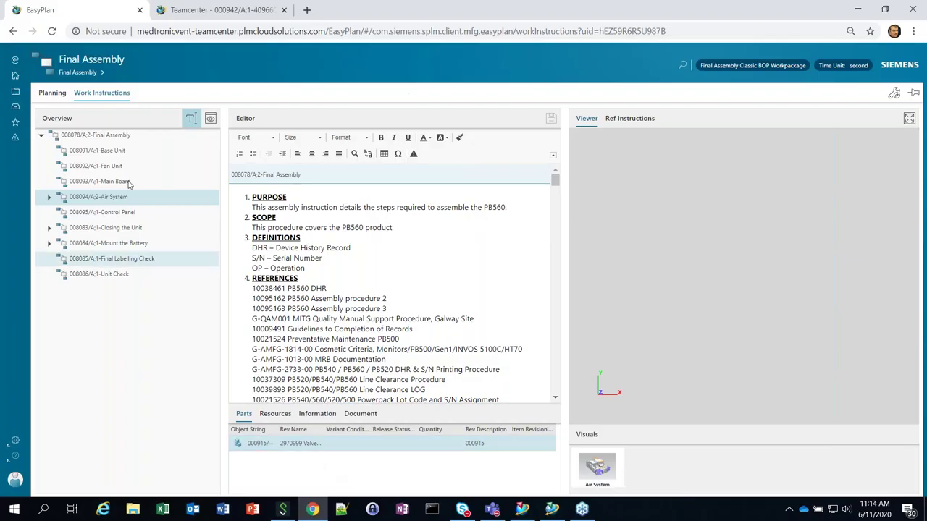
click(223, 10)
scroll(516, 273, up, 1)
drag(517, 273, 519, 471)
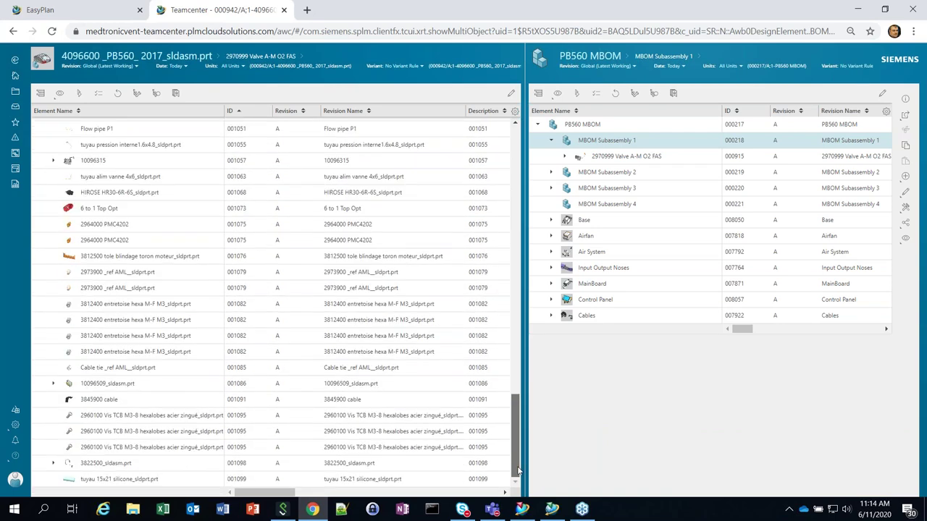
scroll(525, 425, up, 3)
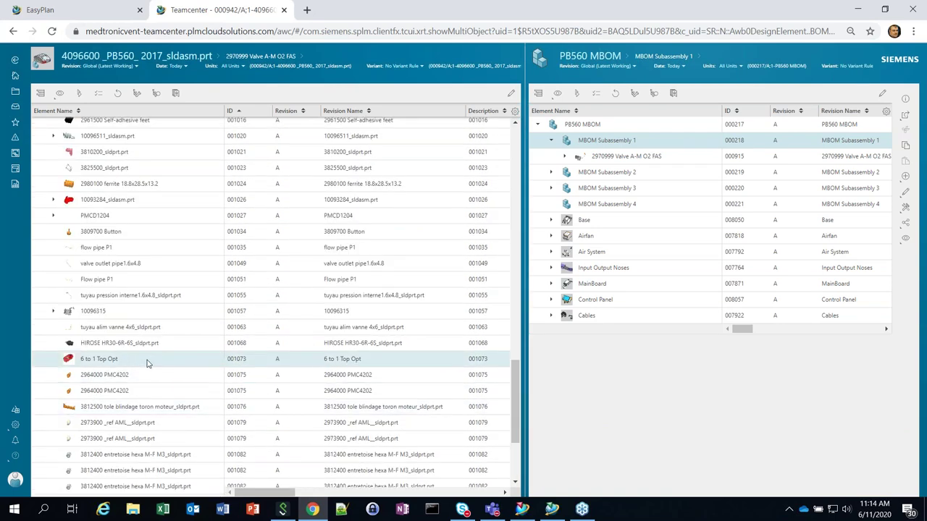
click(99, 360)
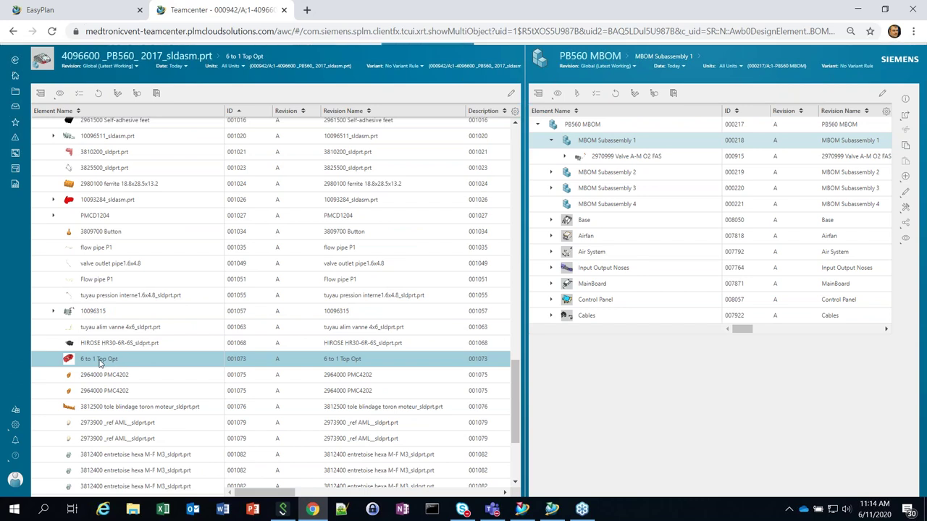
drag(141, 367, 627, 205)
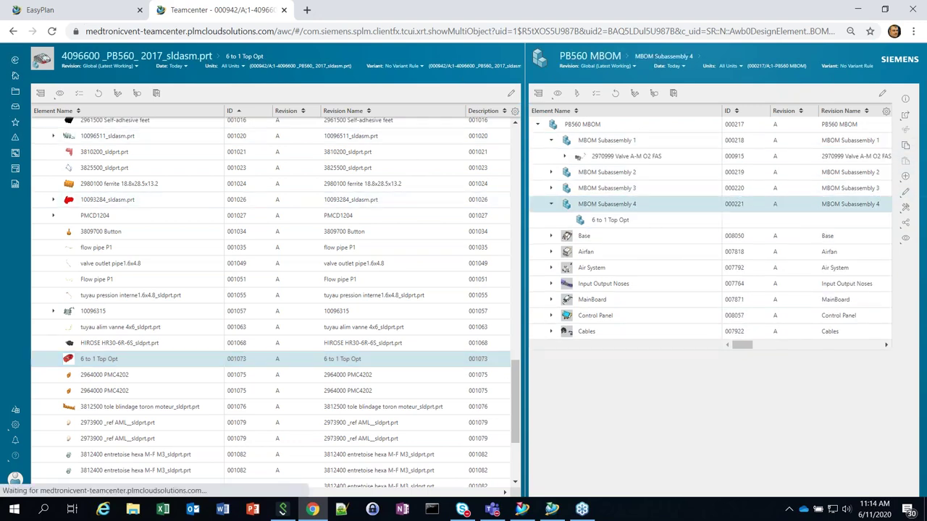
Return to Final Assembly work instructions, expand 008094/A;2-Air System, and scroll through the editor text
click(80, 13)
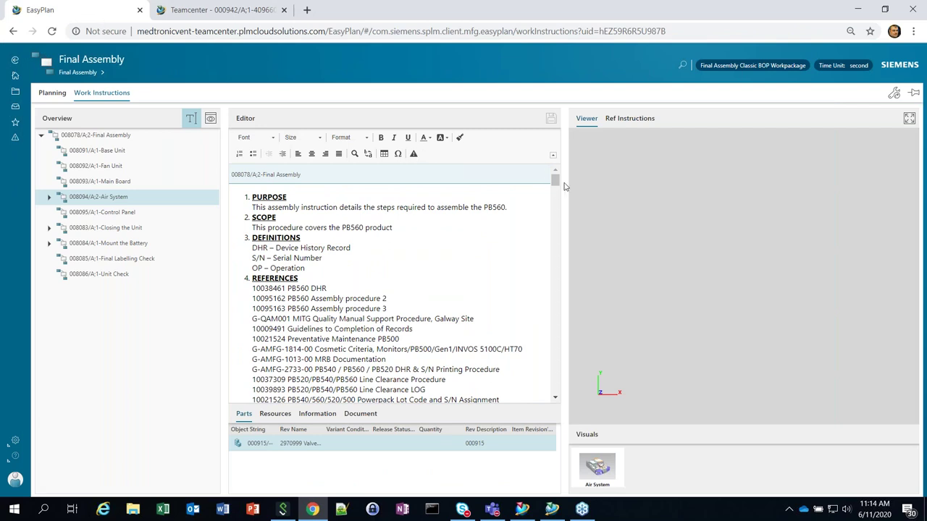
double_click(82, 201)
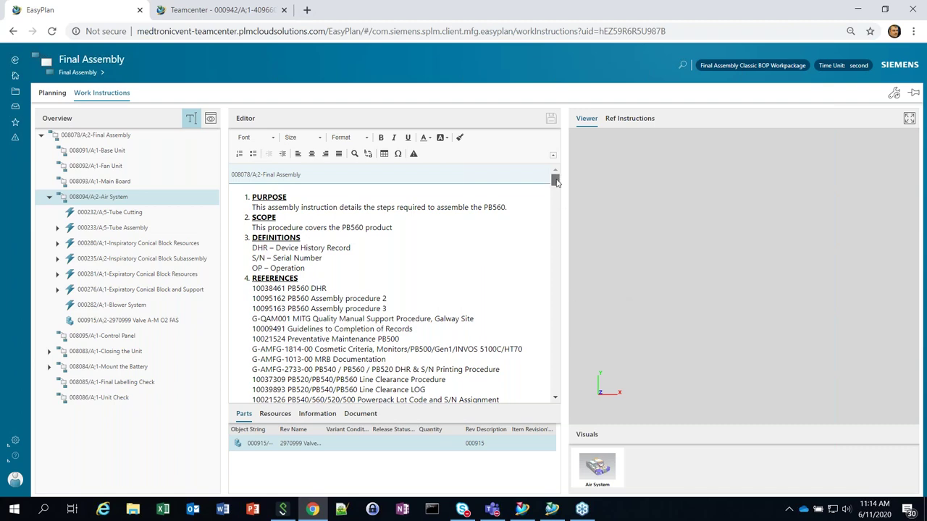
drag(555, 181, 555, 214)
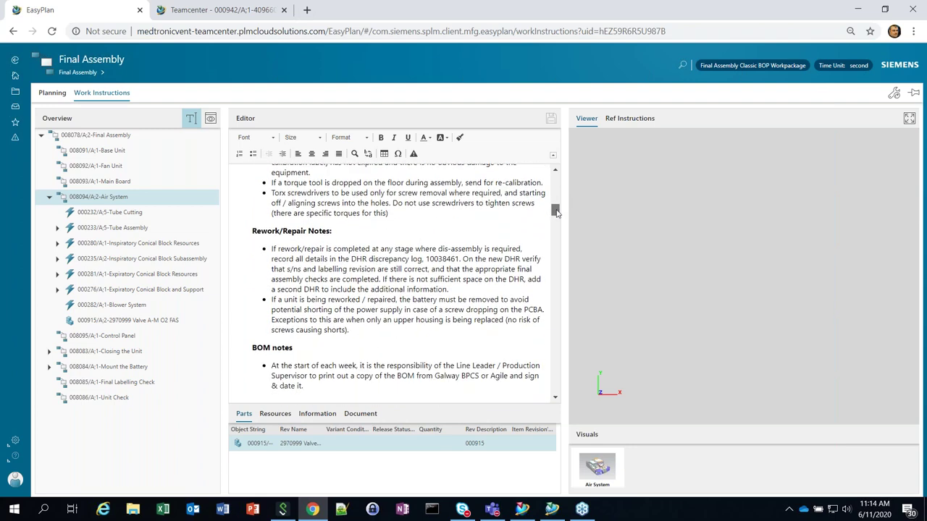
Back in Teamcenter, collapse and re-expand MBOM Subassembly 4, then widen the PB560 MBOM pane
click(242, 9)
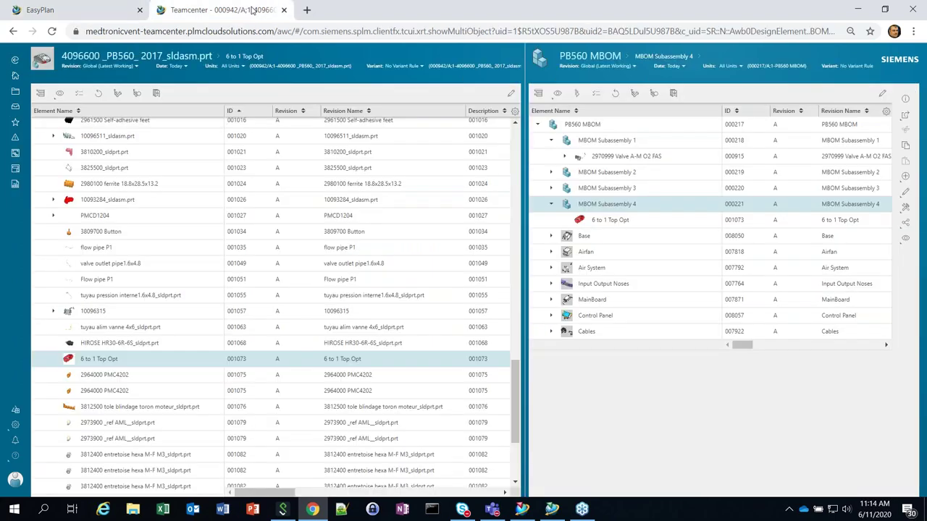
click(551, 205)
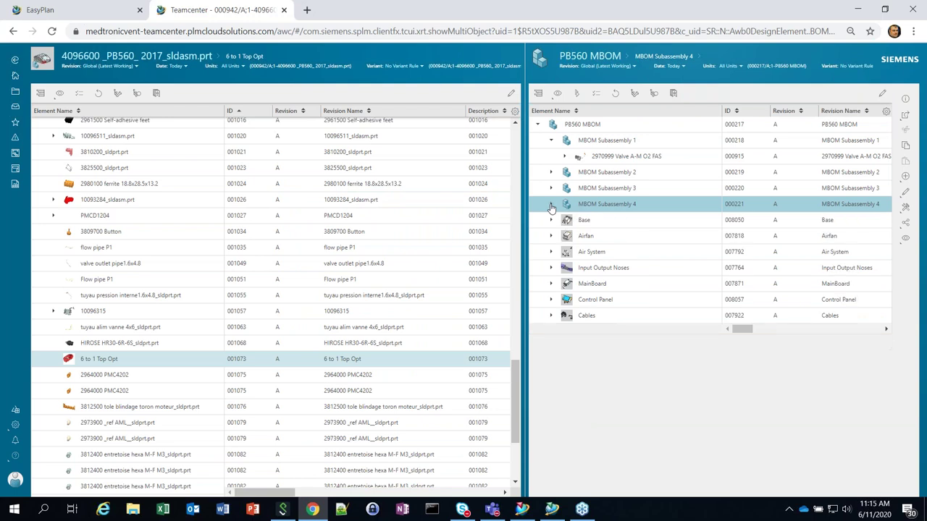
click(551, 205)
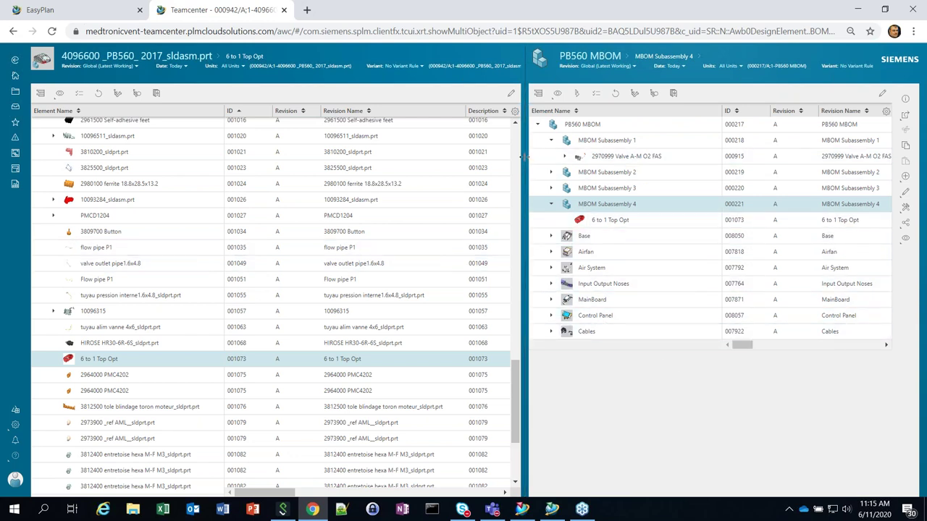
drag(523, 157, 427, 161)
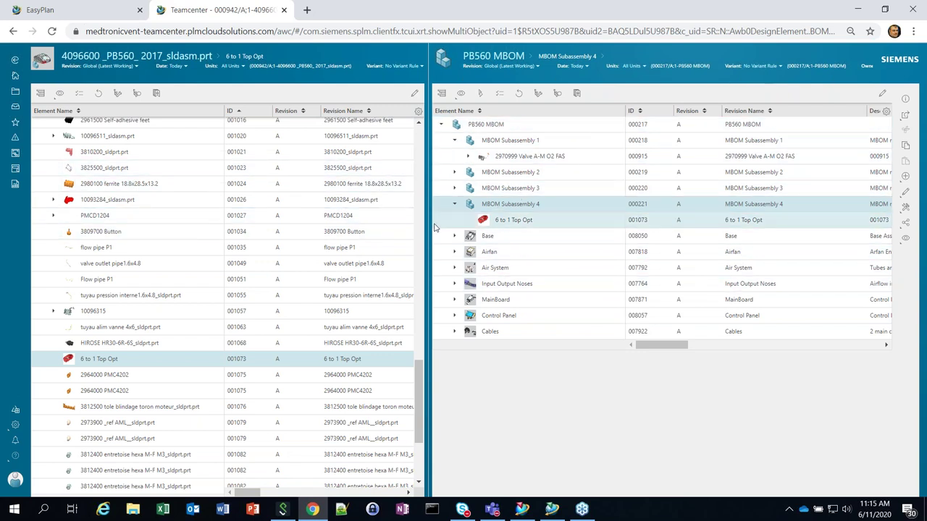
Select the Base assembly and MBOM Subassemblies 1 and 3 in the PB560 MBOM
click(495, 237)
click(498, 141)
click(484, 237)
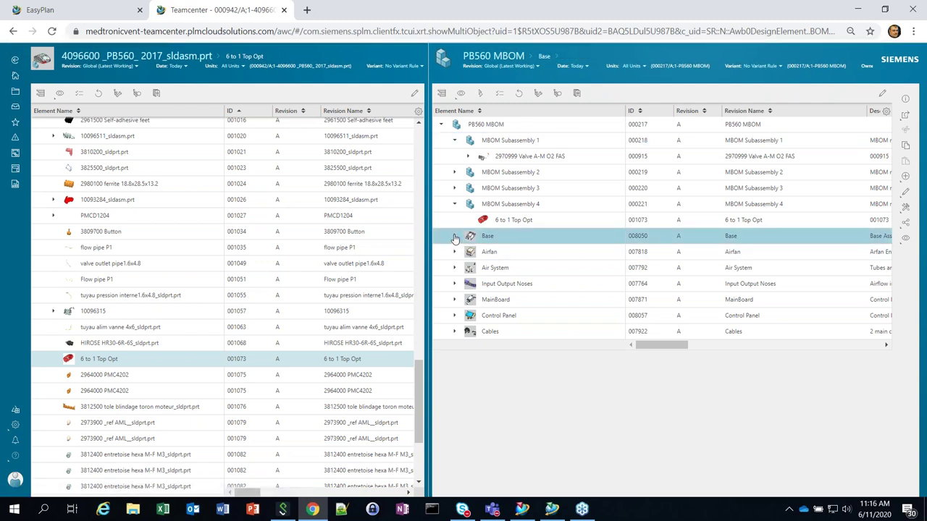
click(530, 190)
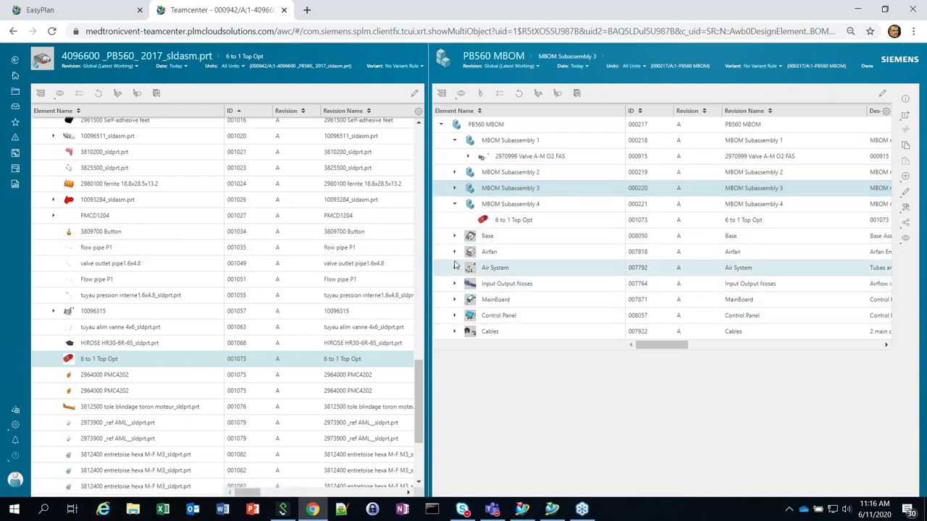
Widen the design structure pane, check the Add options, and return to the Home page
drag(426, 247, 450, 247)
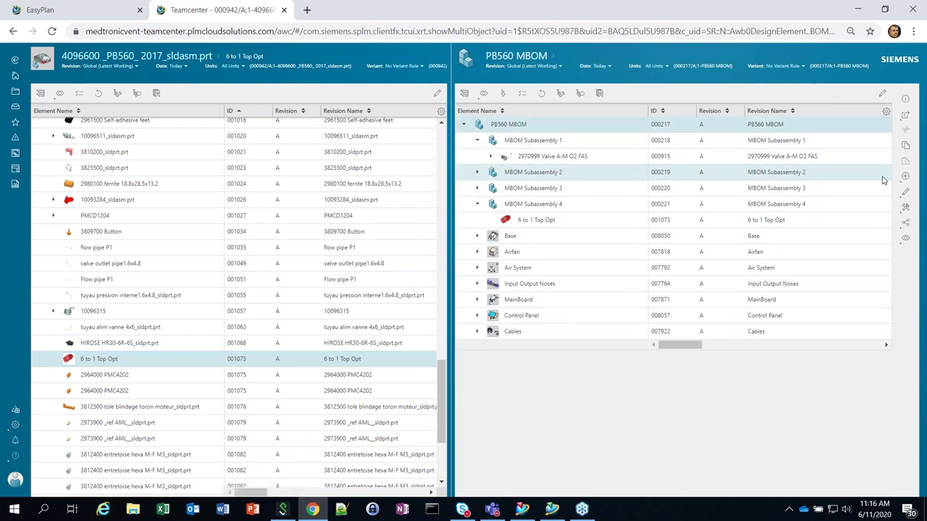
click(905, 178)
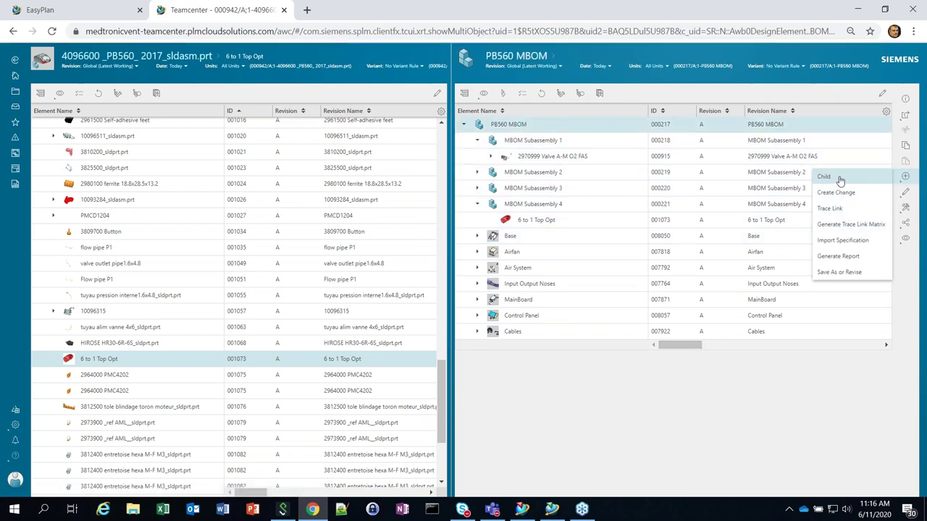
click(15, 75)
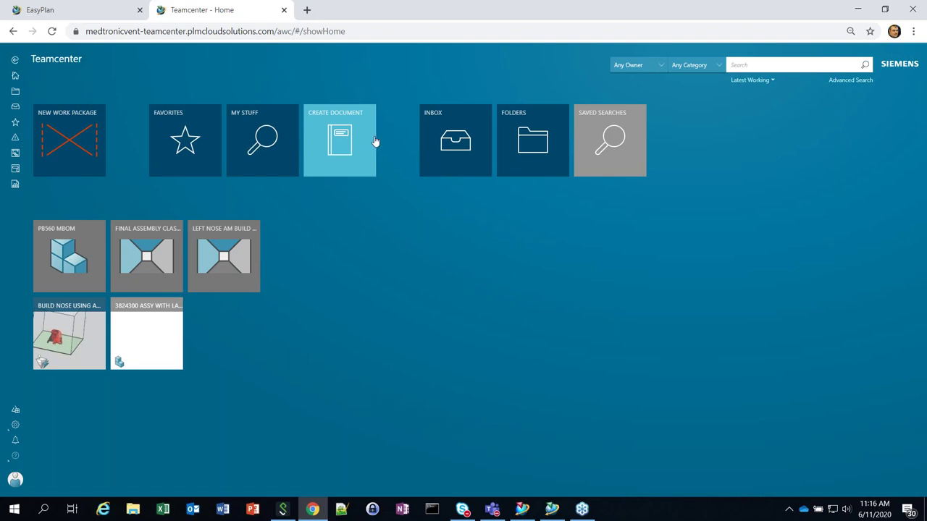
Open the Final Assembly Classic BOP work package and view its second attachment in 3D
click(14, 481)
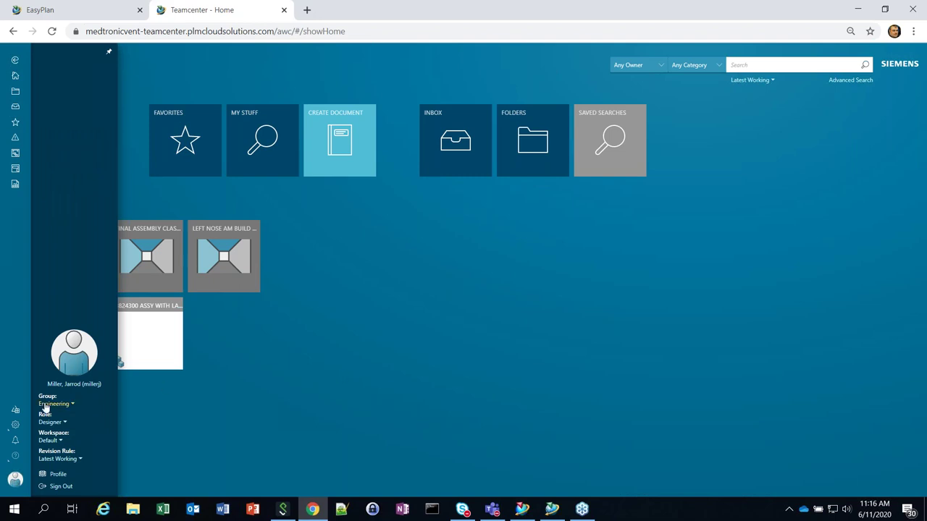
click(452, 339)
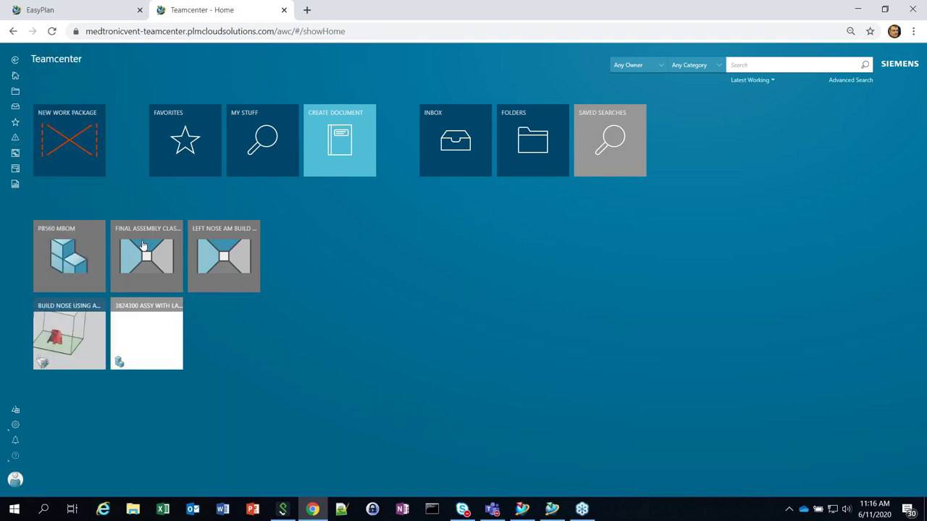
click(147, 243)
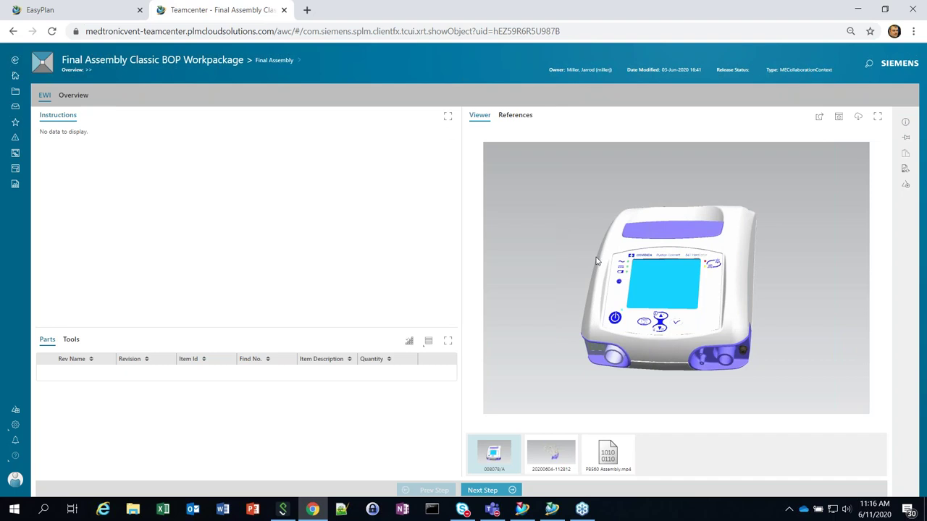
click(549, 453)
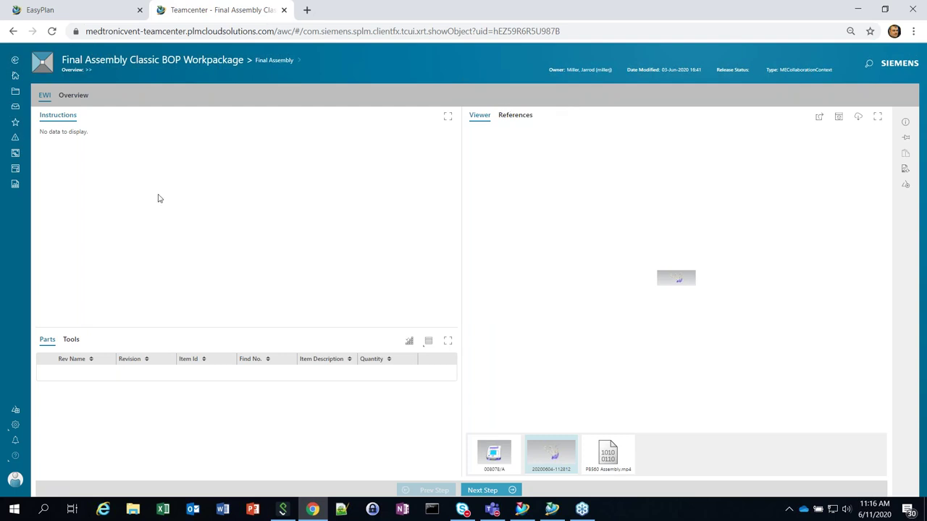
click(15, 76)
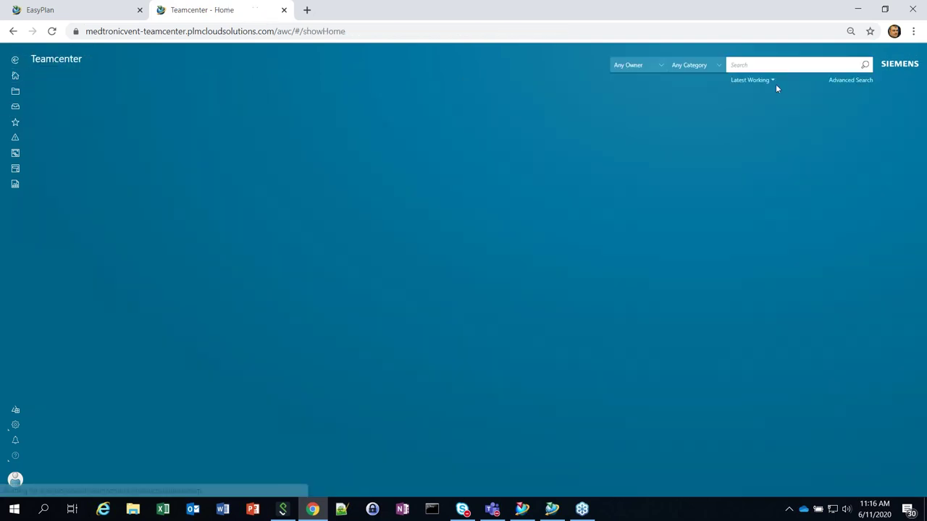
Rerun the recent PB560 search limited to Work Packages, then return to the Easy Plan session
click(771, 64)
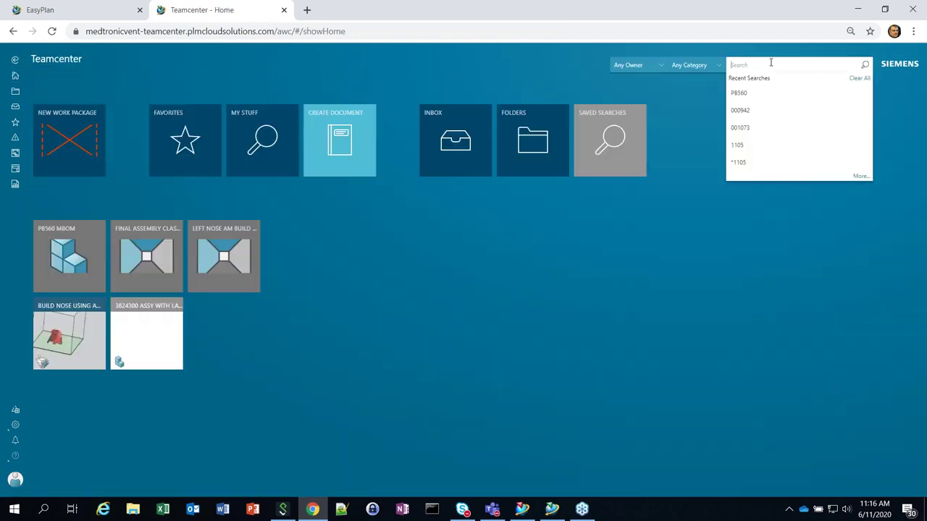
click(755, 107)
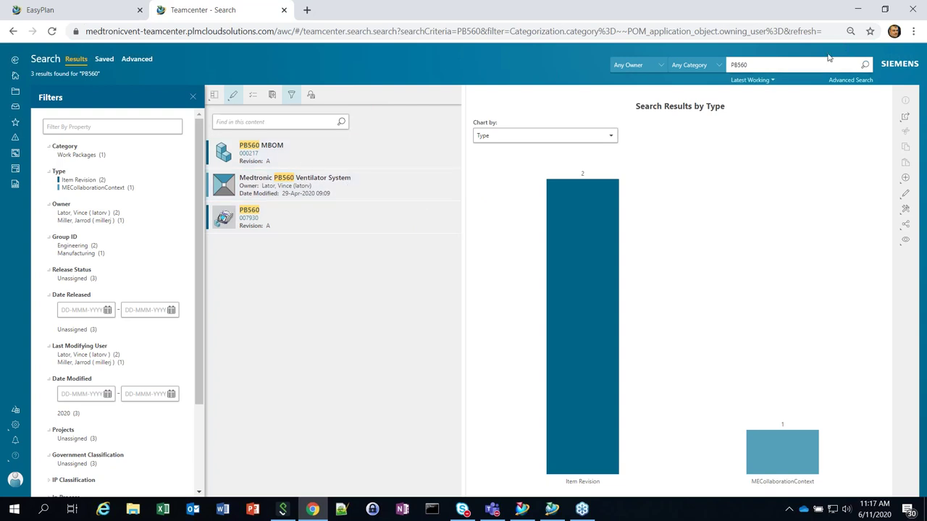
click(783, 66)
click(692, 66)
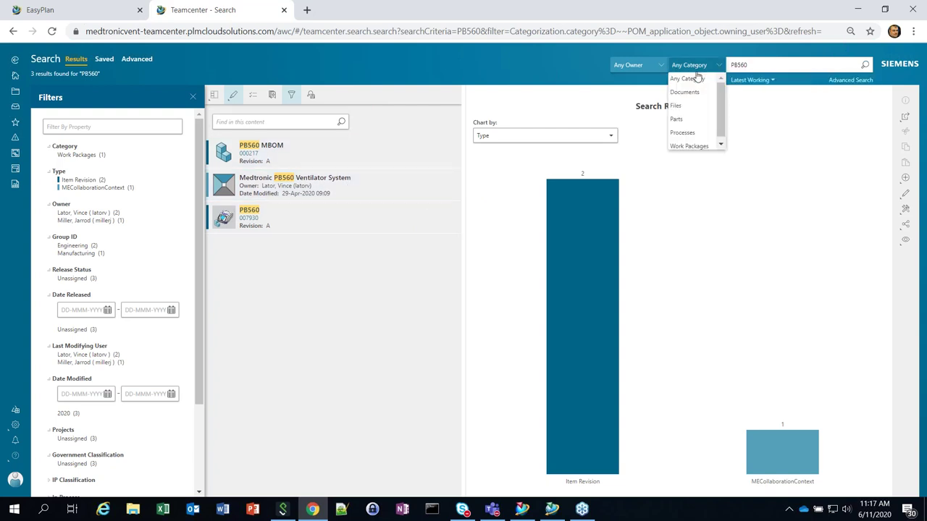
click(693, 145)
click(80, 10)
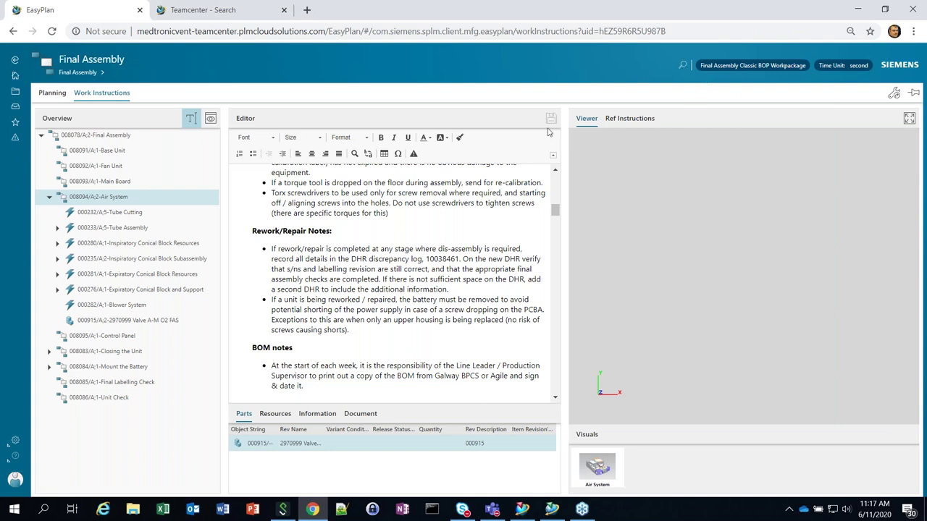
Rerun the recent PB560 search and open the Medtronic PB560 Ventilator System work package
click(16, 76)
click(765, 65)
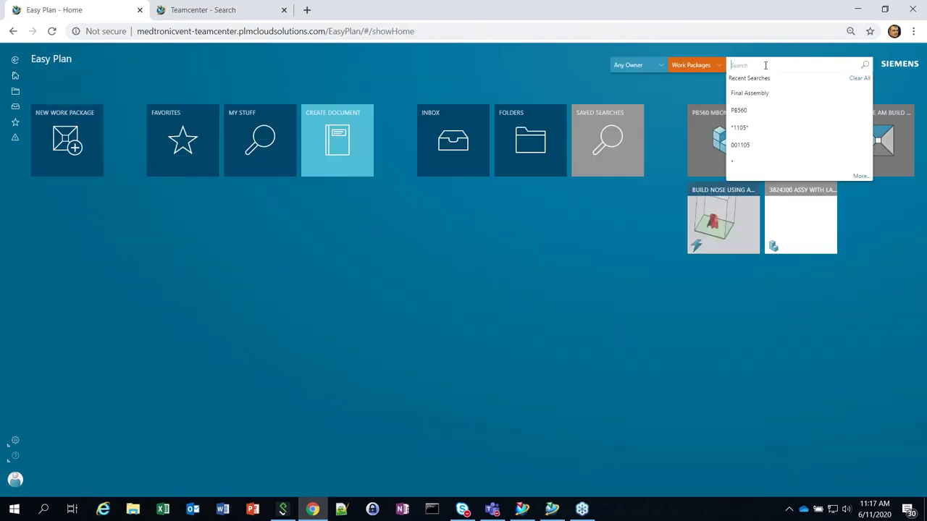
click(741, 110)
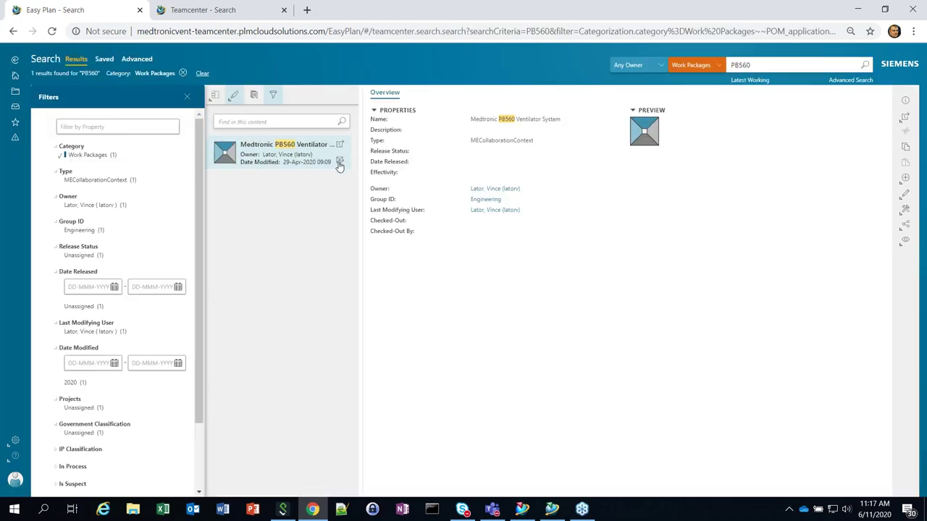
click(340, 162)
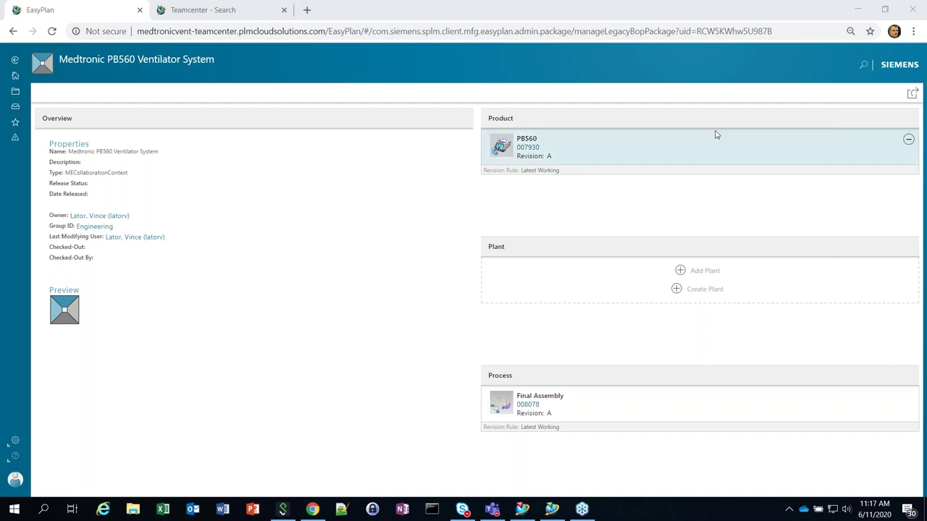
Remove the PB560 product structure from the package, then cancel the Add Product dialog
click(908, 141)
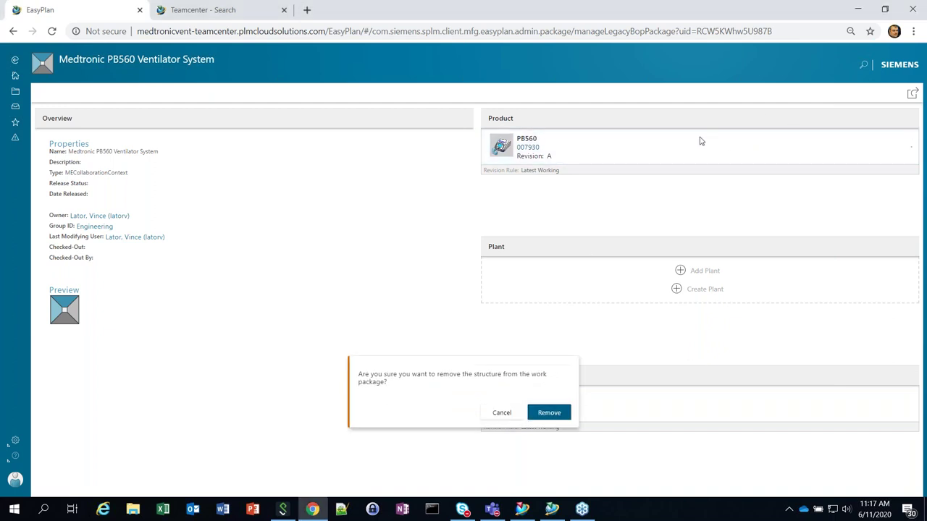
click(556, 414)
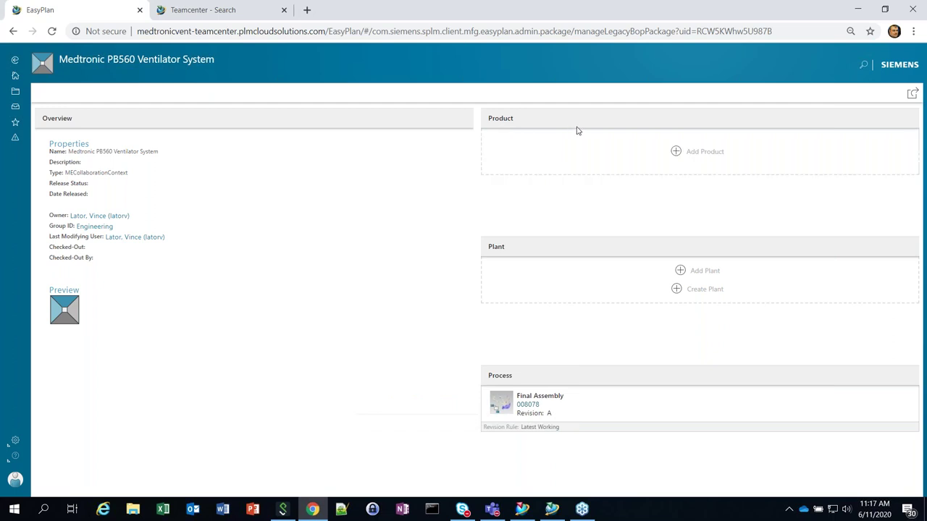
click(689, 154)
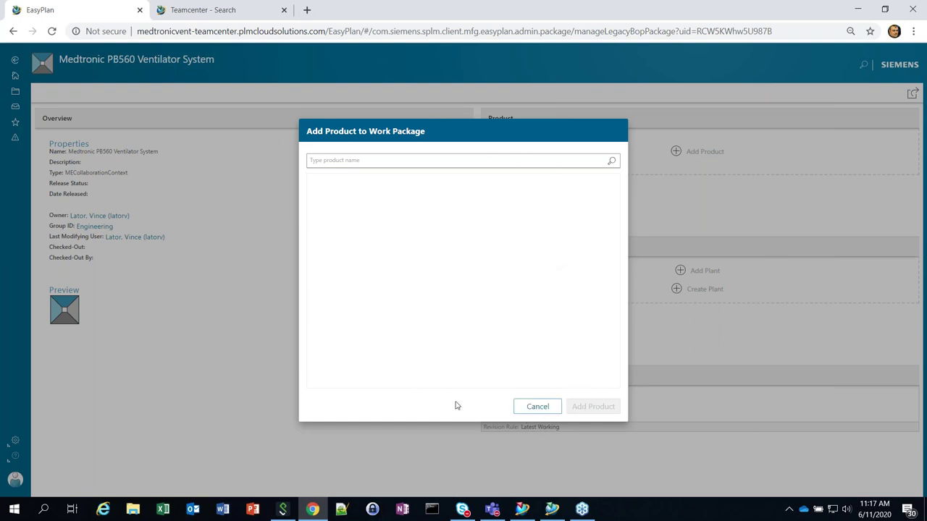
drag(510, 133, 667, 104)
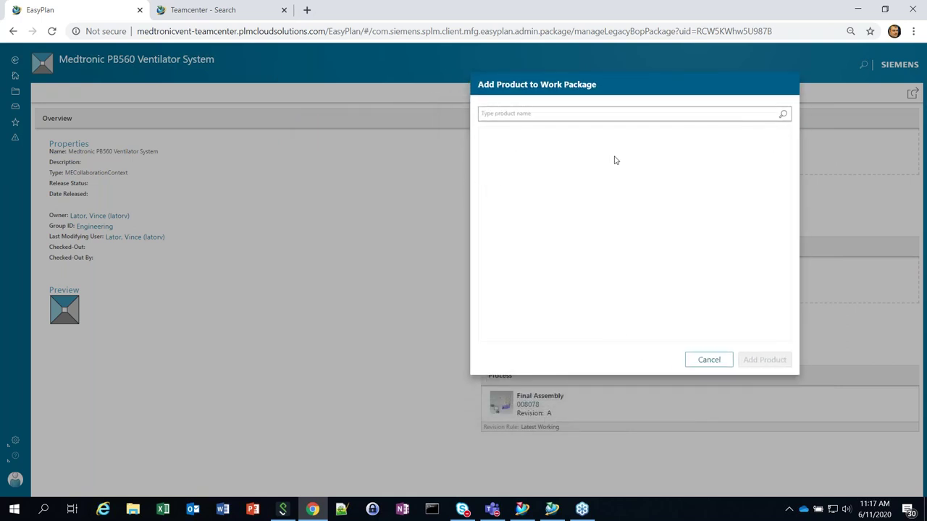
click(709, 360)
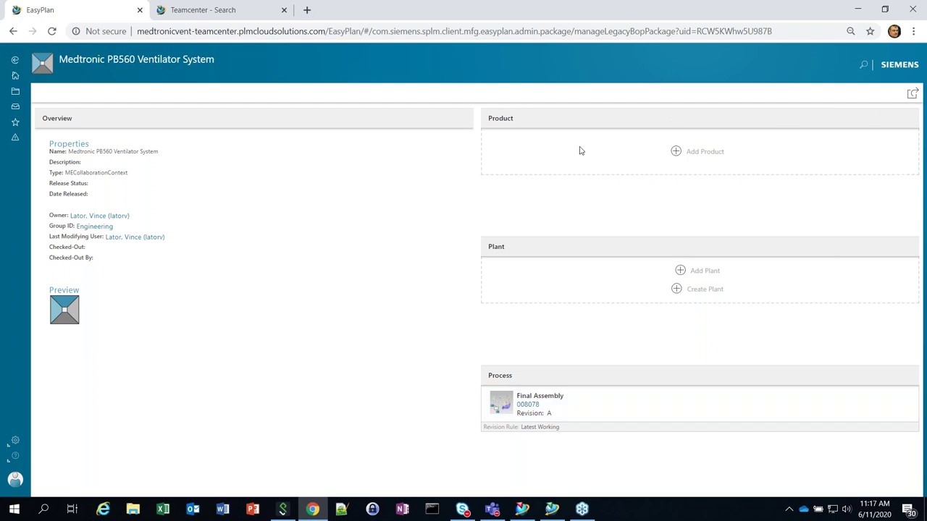
From Home, open the Left Nose AM Build work package in the planning view
click(16, 76)
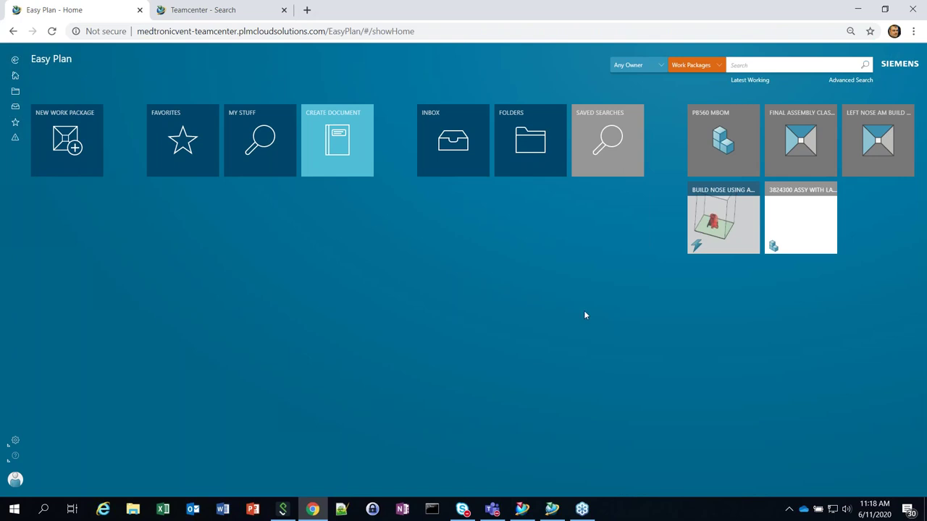
click(883, 143)
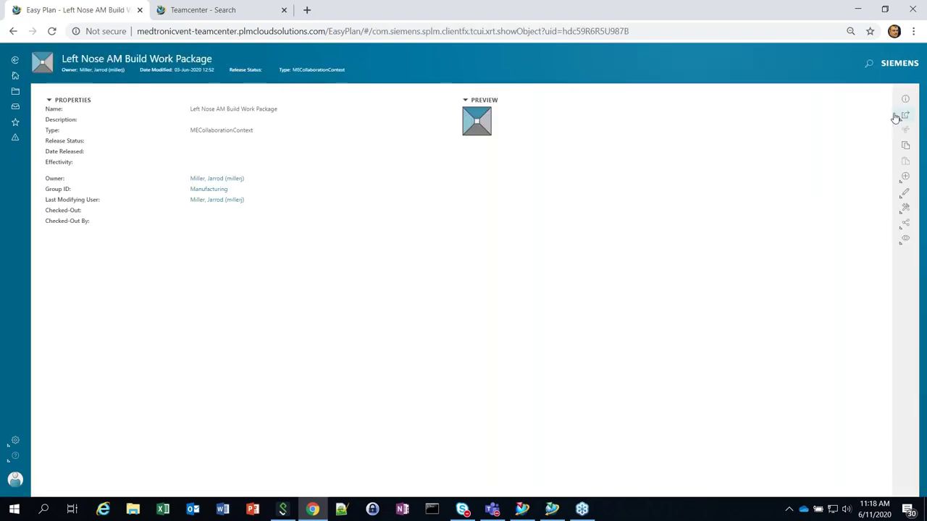
click(906, 118)
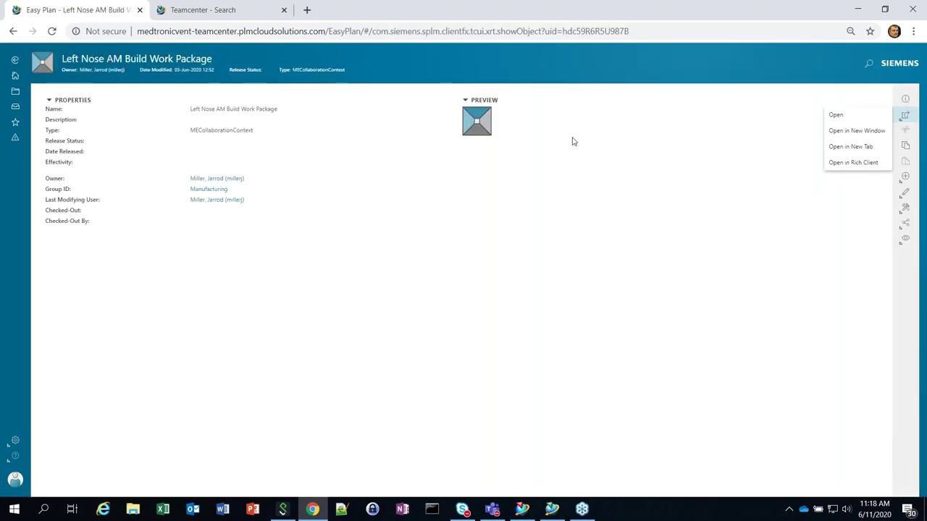
click(846, 115)
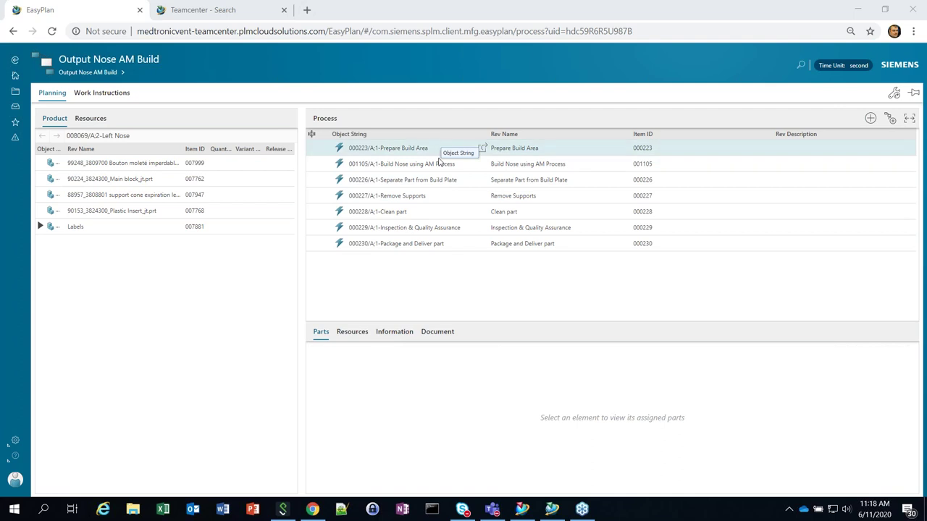
click(438, 149)
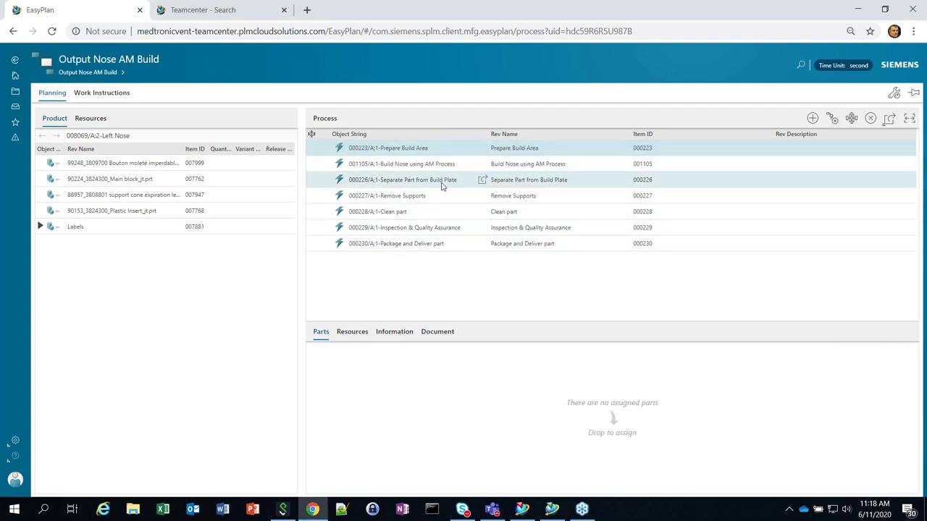
click(437, 167)
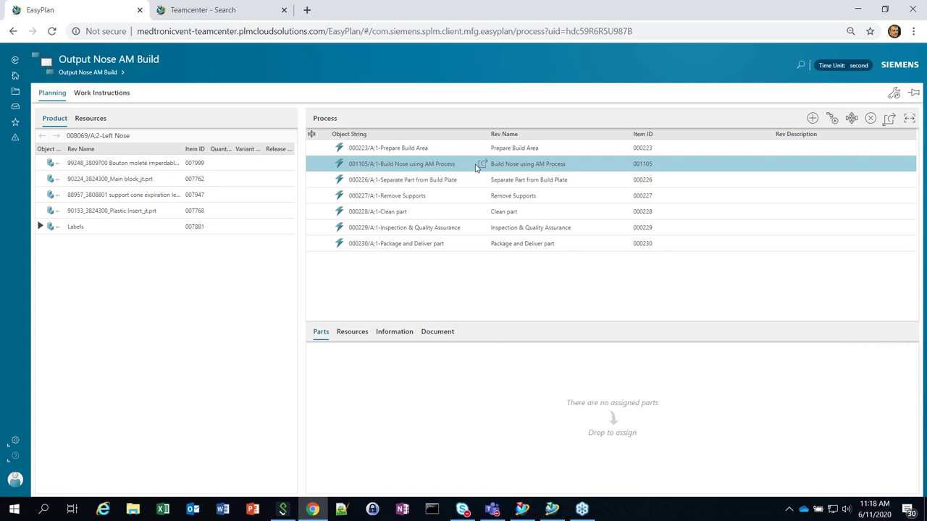
click(394, 181)
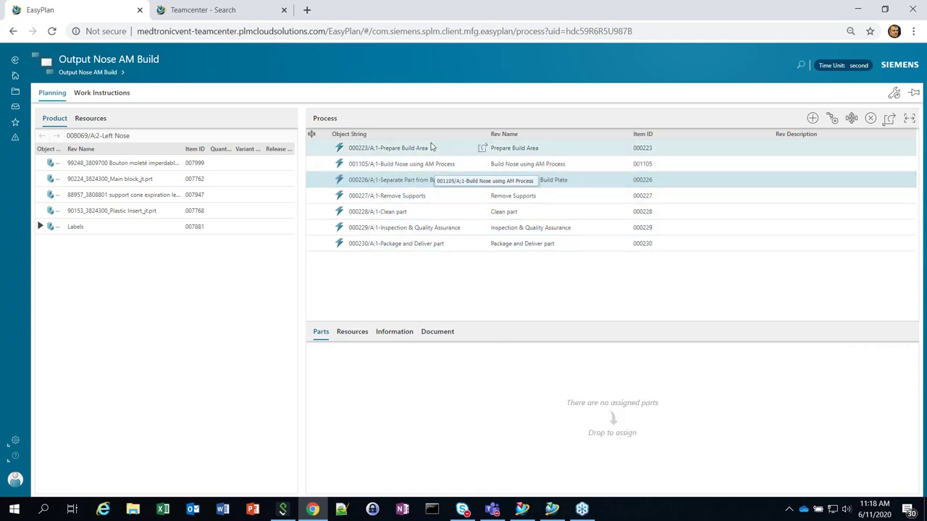
click(438, 201)
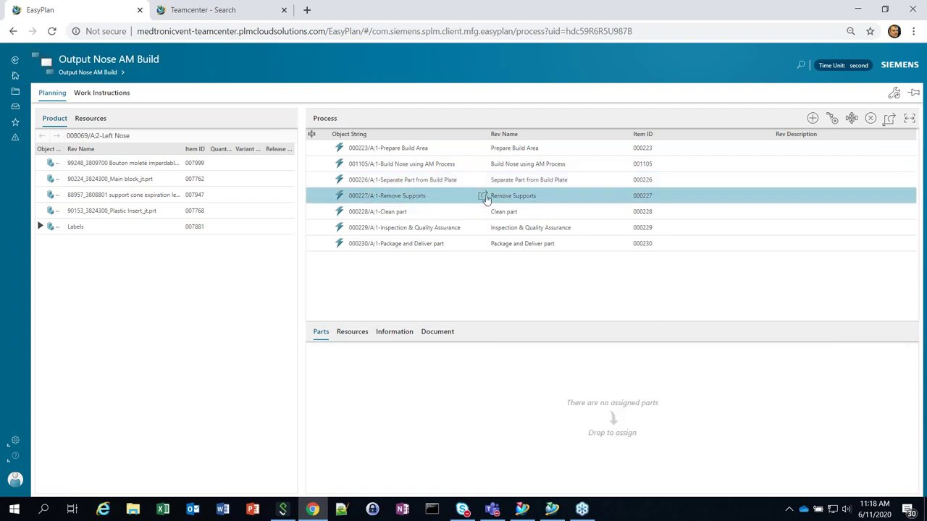
click(386, 213)
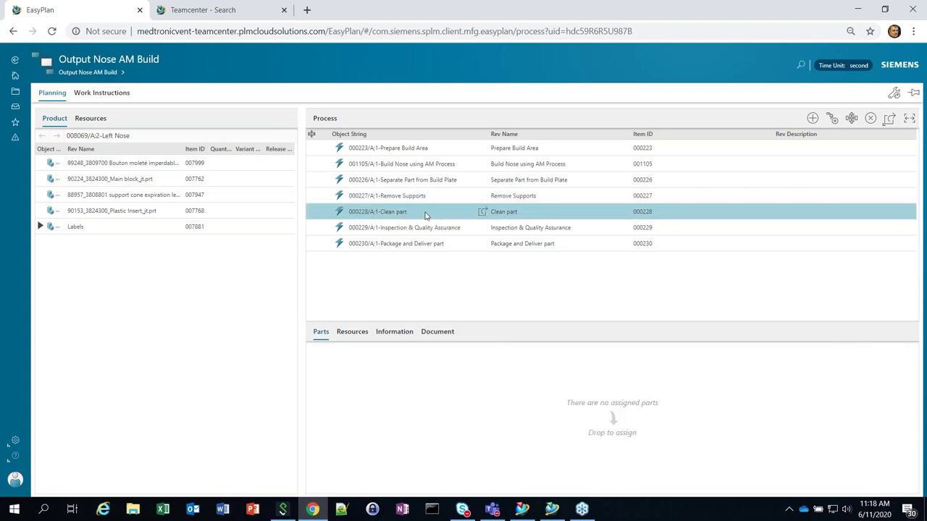
click(436, 229)
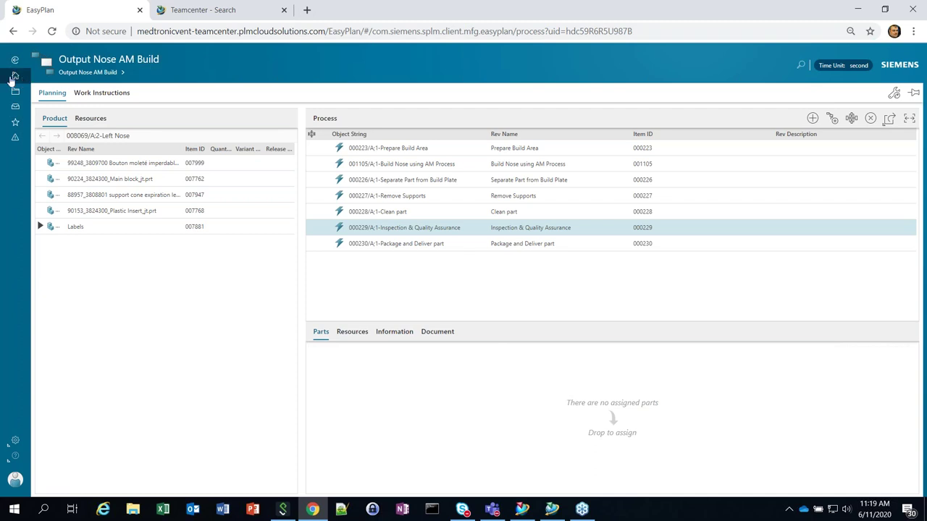
From Home, open the Final Assembly Classic BOP Workpackage in the planning view
click(14, 76)
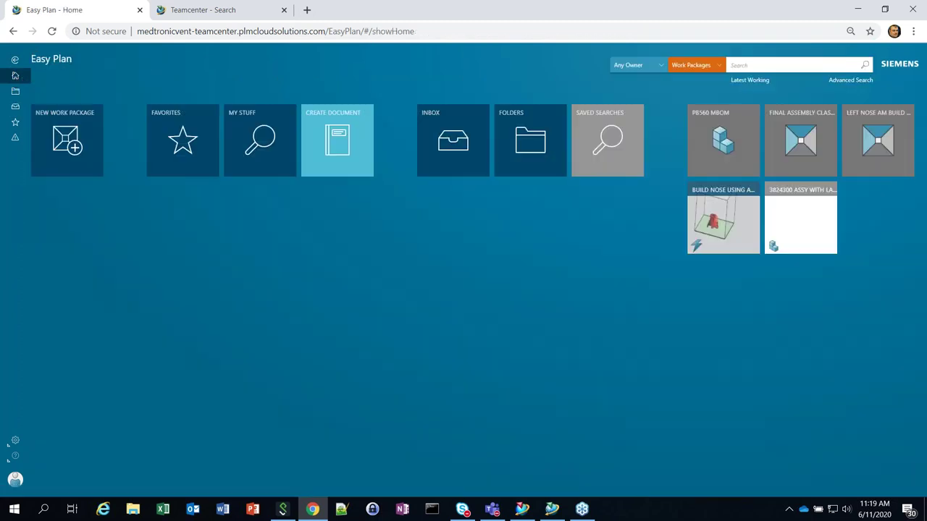
click(814, 139)
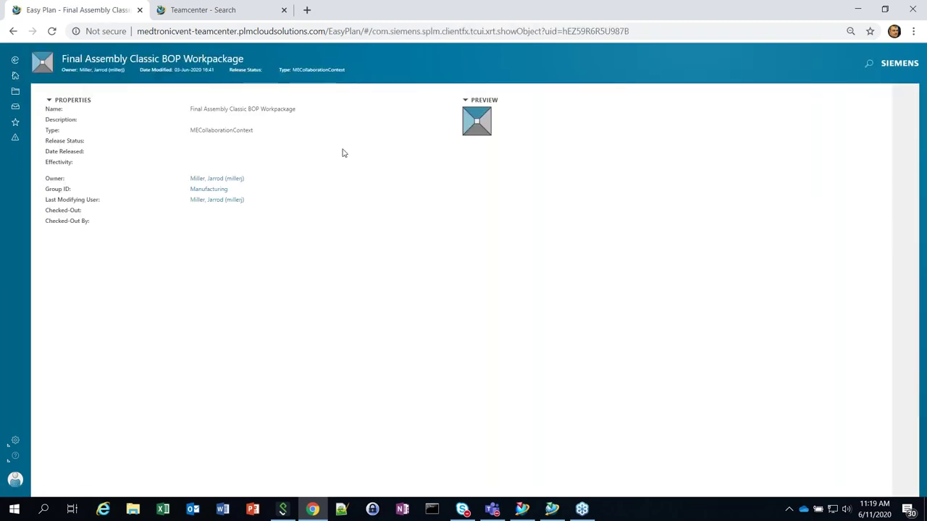
click(904, 122)
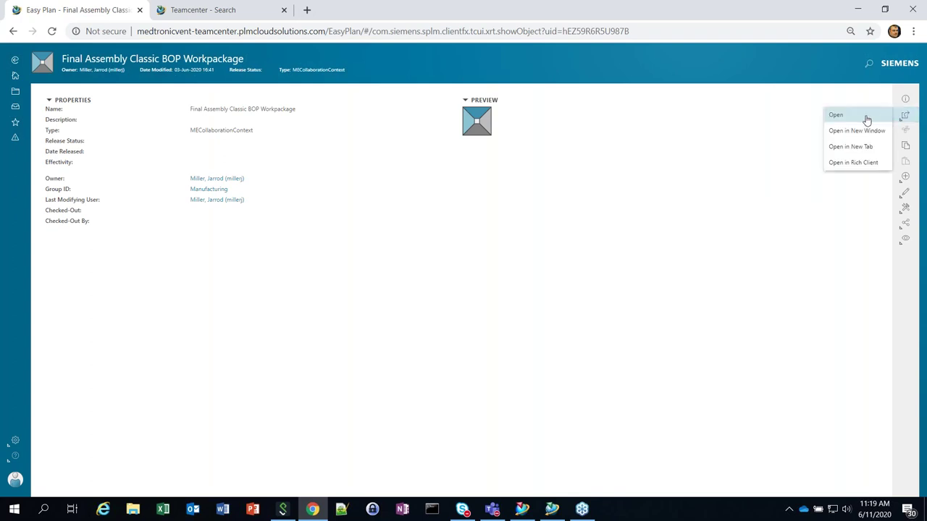
click(863, 117)
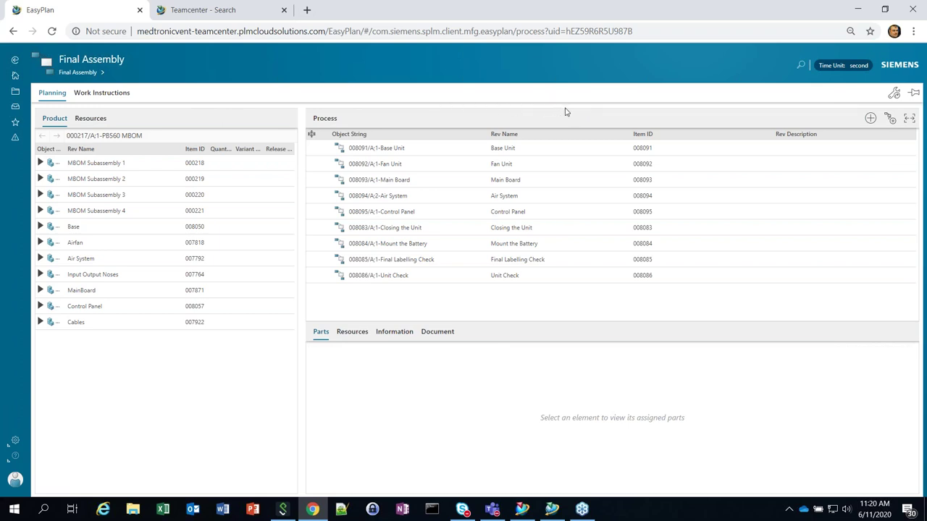
Check the Base Unit operation's parts, leave its position unchanged, and widen the Process panel
click(377, 150)
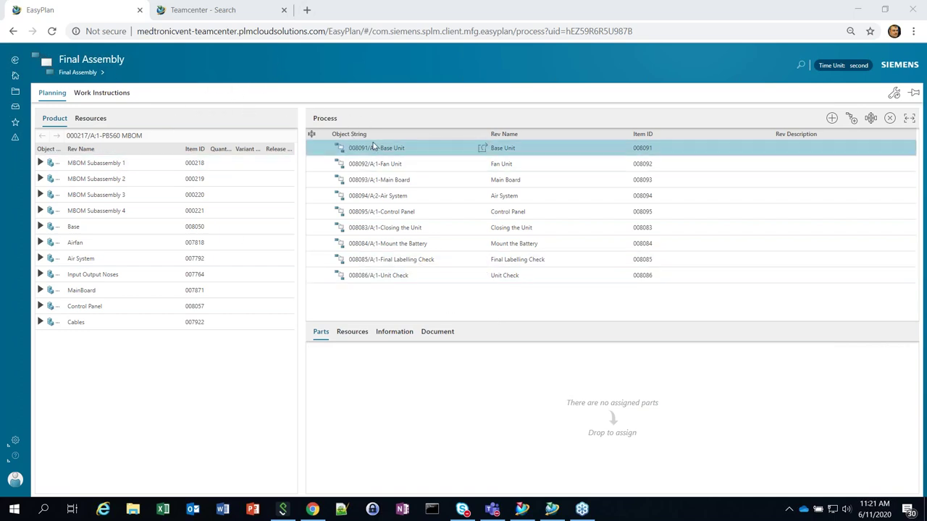
drag(376, 147, 404, 158)
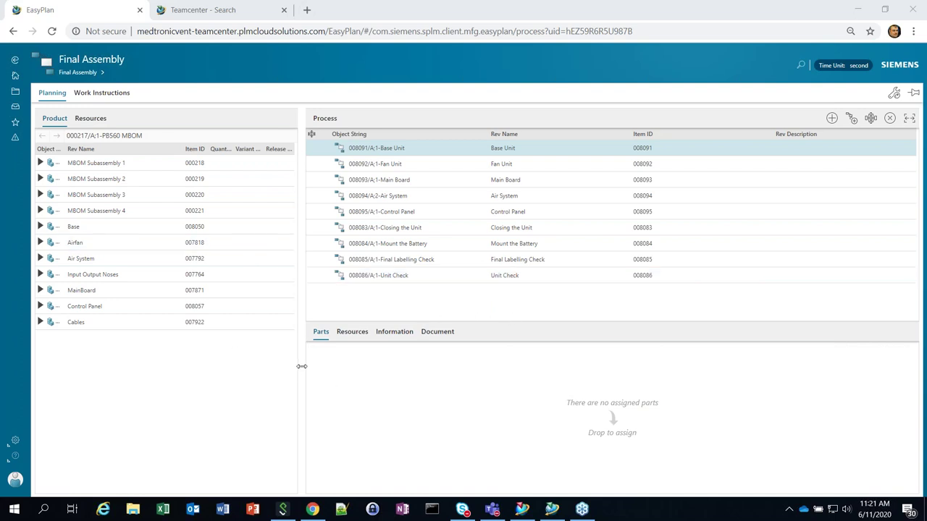
drag(301, 366, 265, 352)
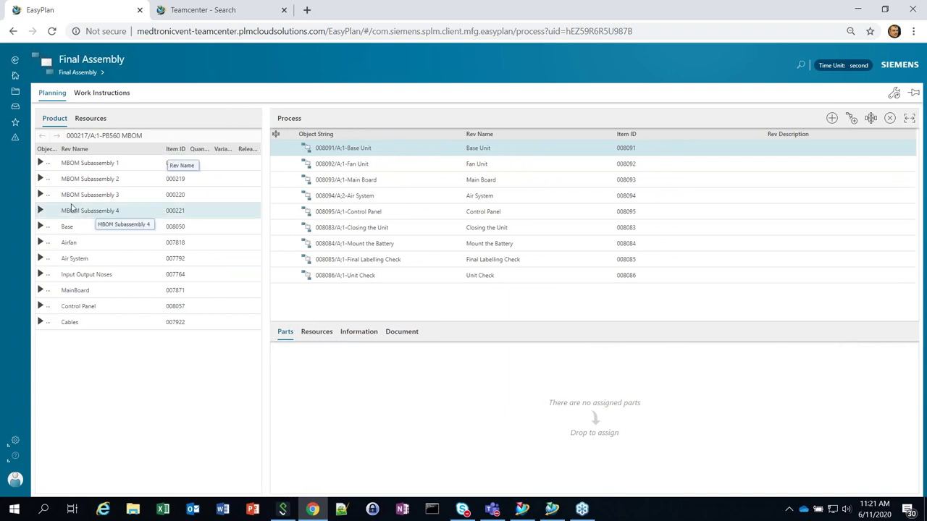
Drill into MBOM Subassembly 4 (000221) to reveal the 6 to 1 Top Opt part
double_click(44, 210)
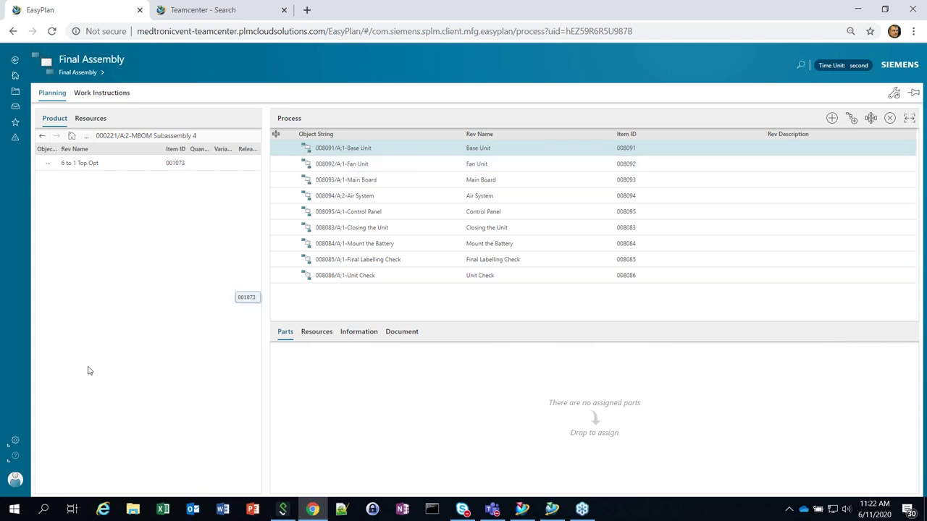
click(216, 10)
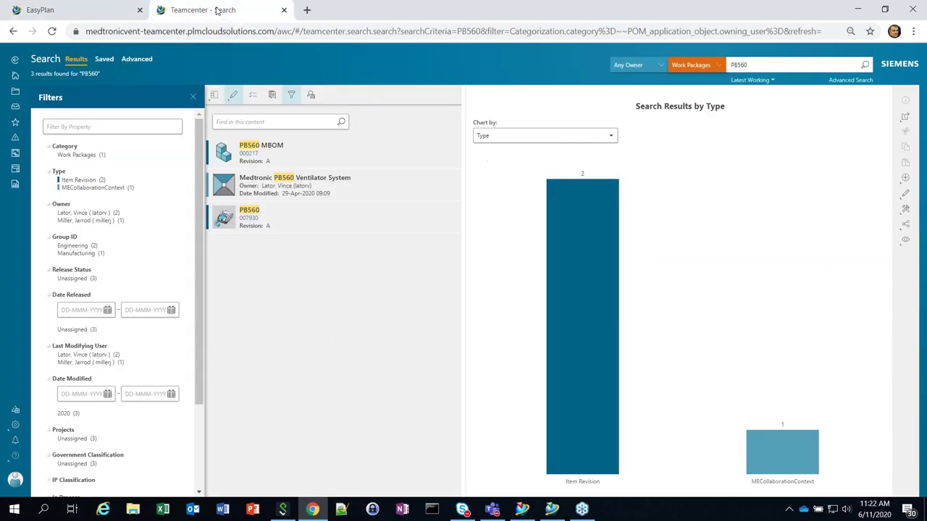
click(16, 75)
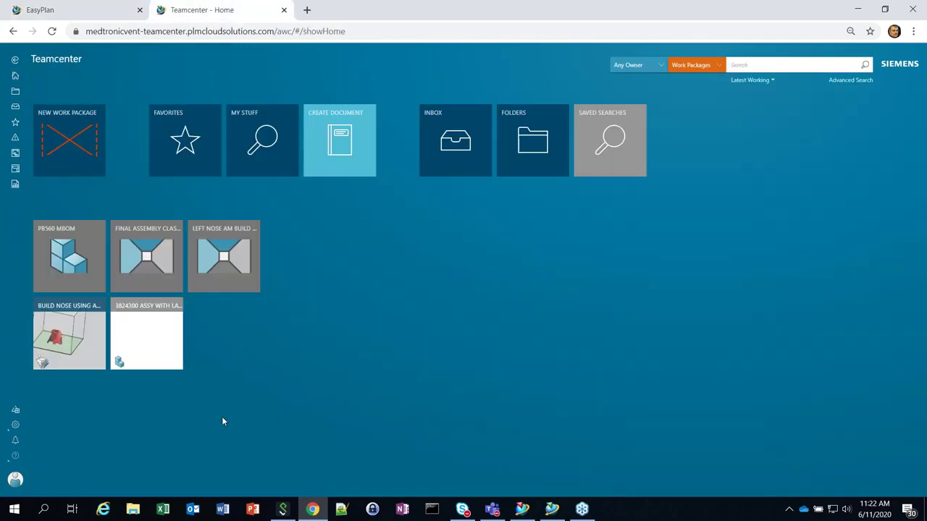
click(14, 412)
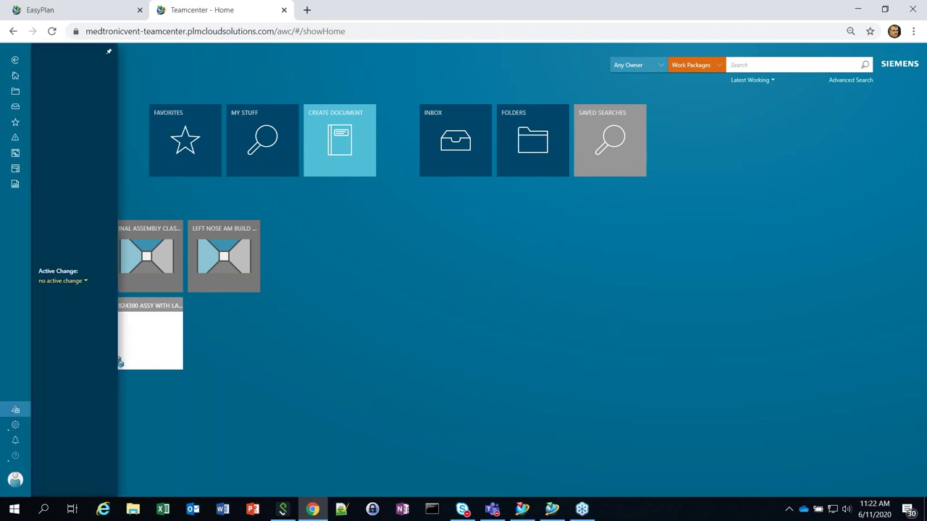
click(87, 282)
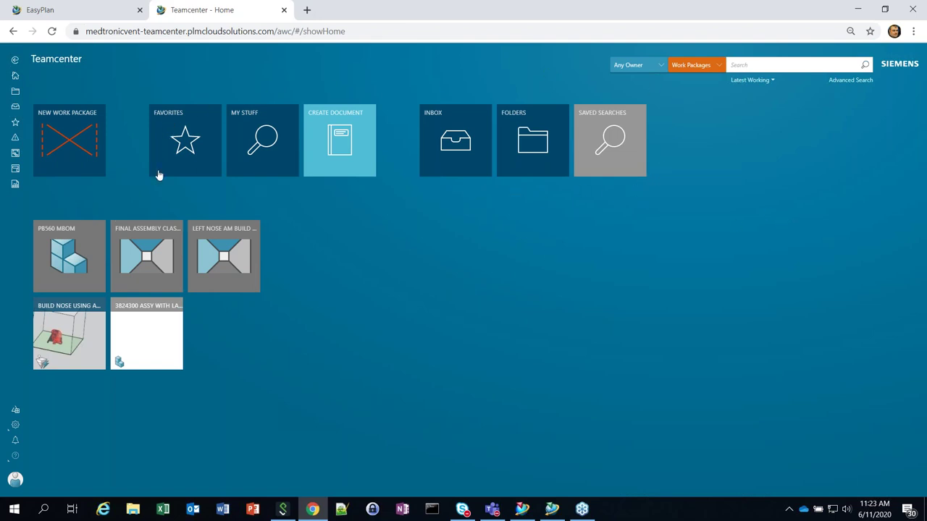
click(15, 411)
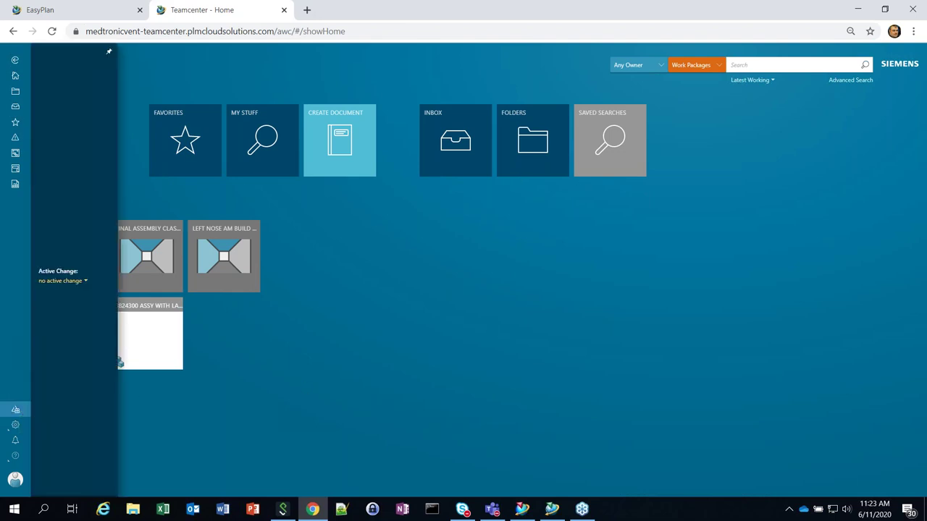
click(83, 282)
click(328, 335)
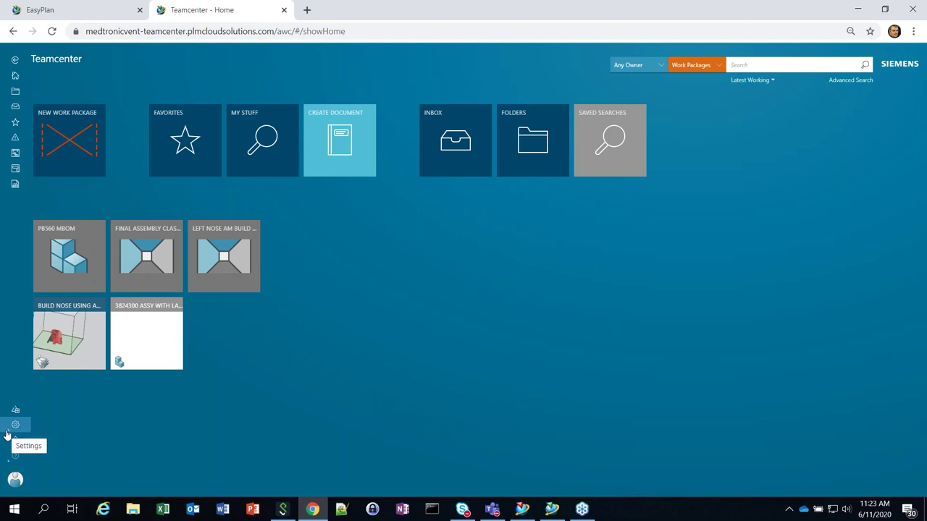
click(91, 9)
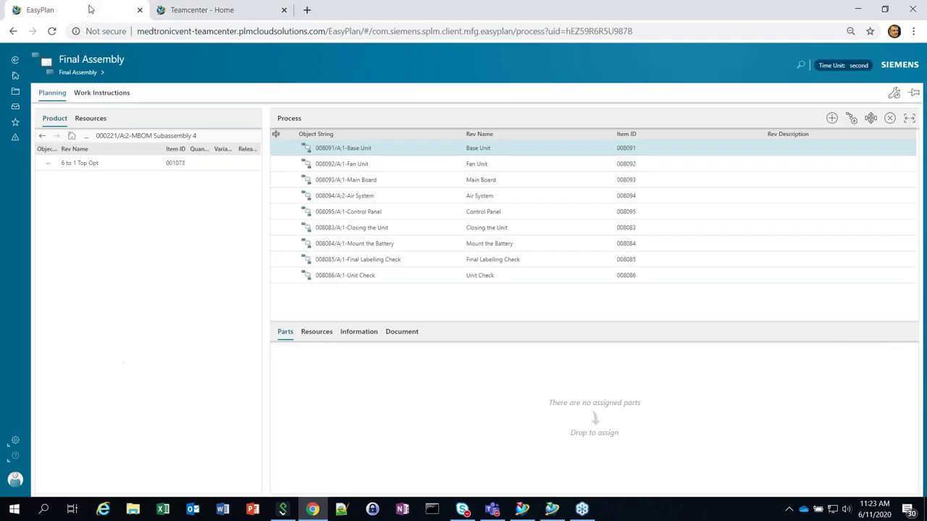
Return to the Easy Plan home page with its PB560 MBOM and Left Nose AM Build tiles
click(15, 75)
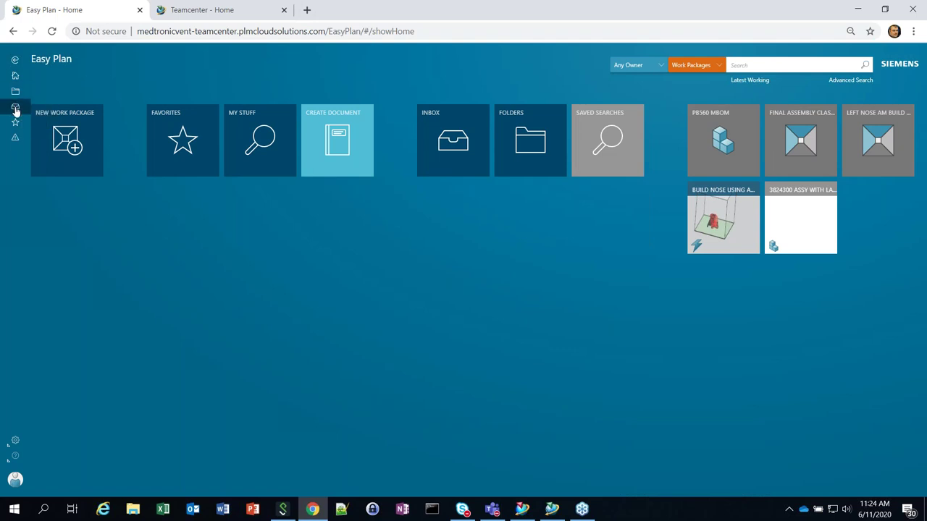
Show the Inbox's Tracking tasks list, which returns no results
click(15, 108)
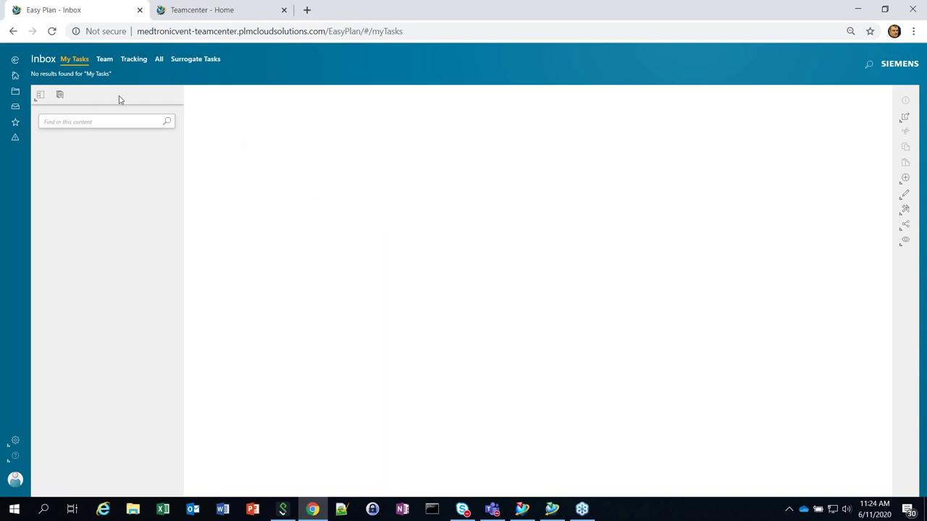
click(134, 64)
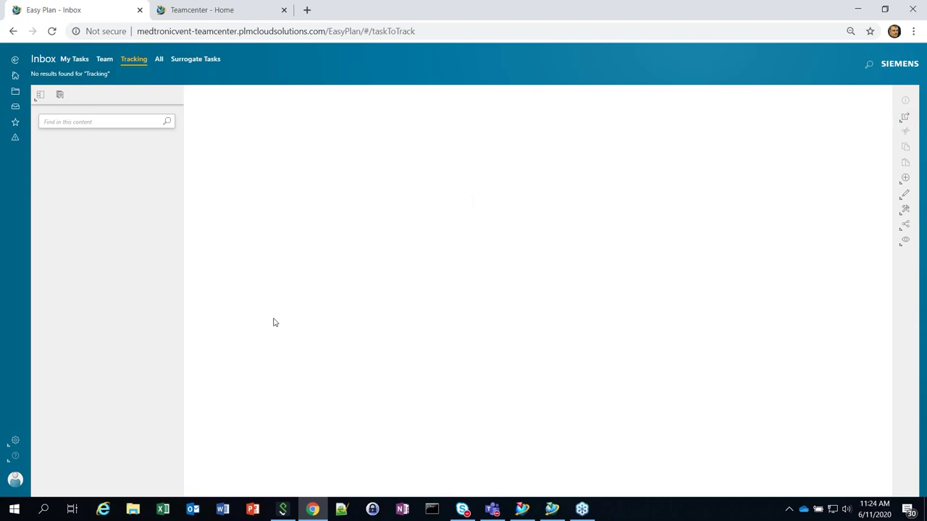
Bring the ventilator assembly forward in Visualization Mockup and deselect part 001073
click(522, 509)
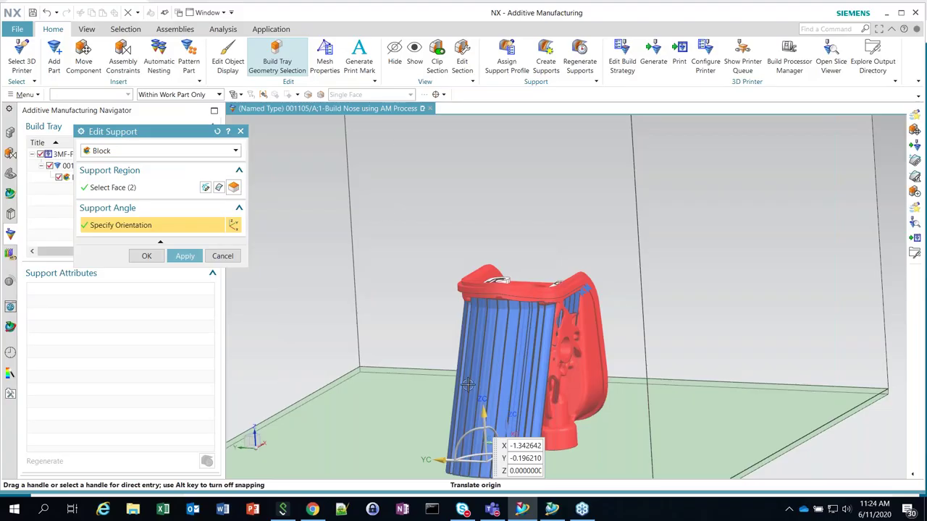
click(552, 509)
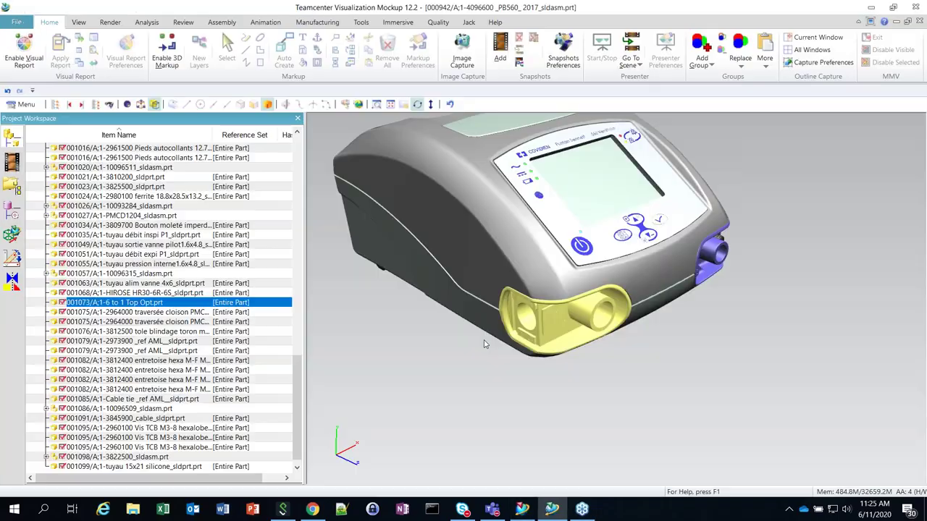
click(487, 419)
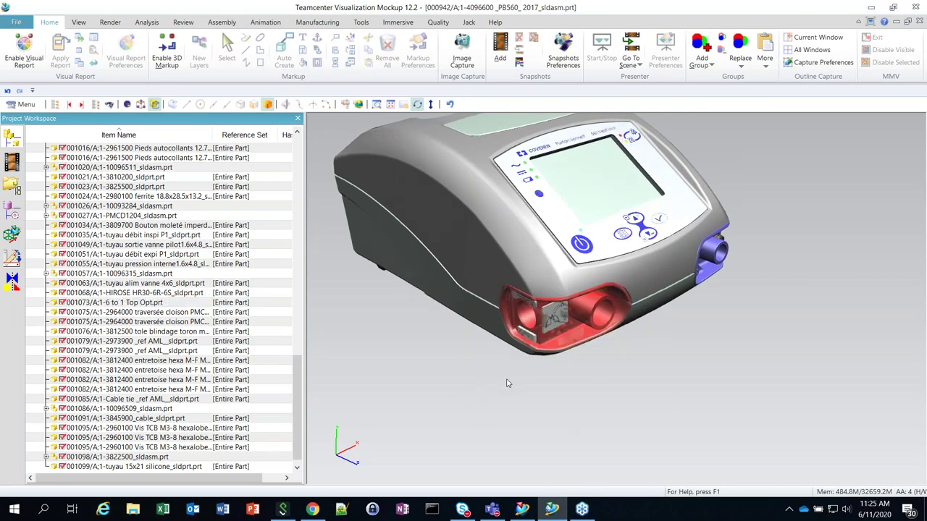
Rotate the PB560 ventilator to view the red 6 to 1 Top Opt nose side-on
drag(510, 368, 505, 177)
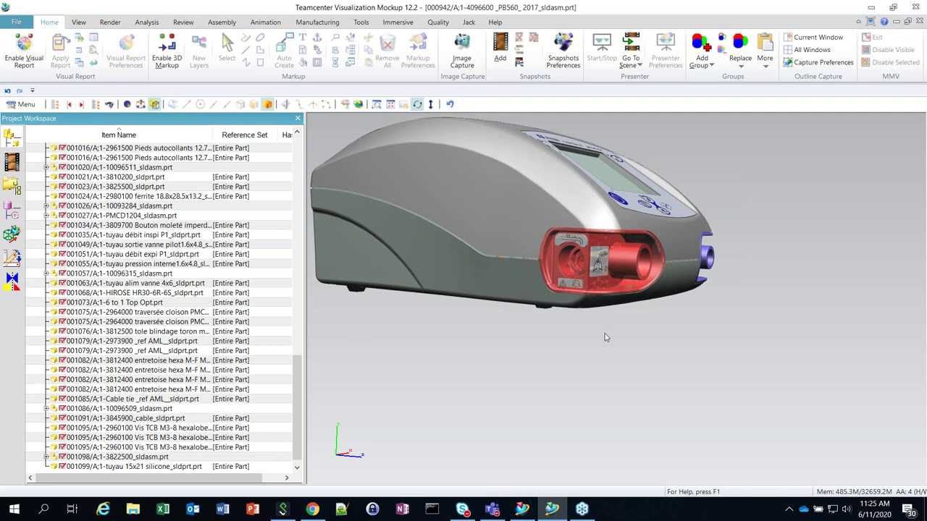
drag(606, 338, 565, 239)
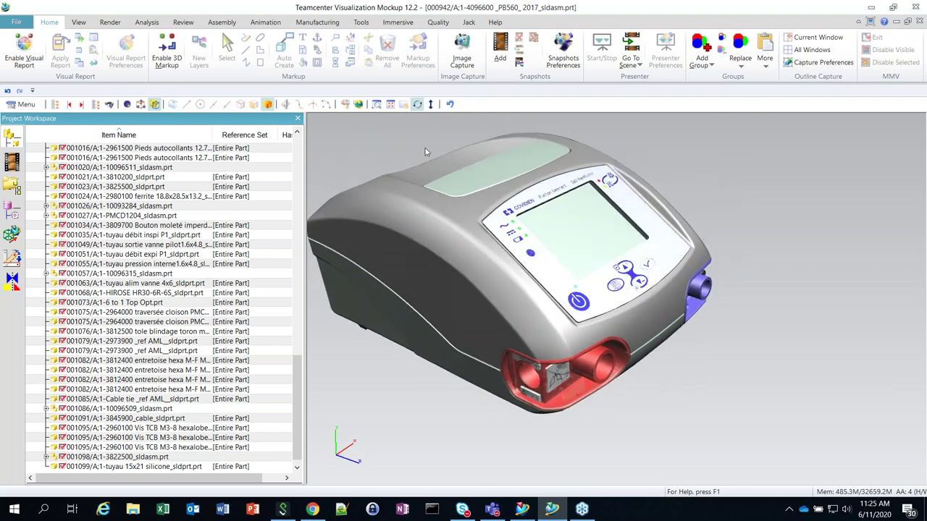